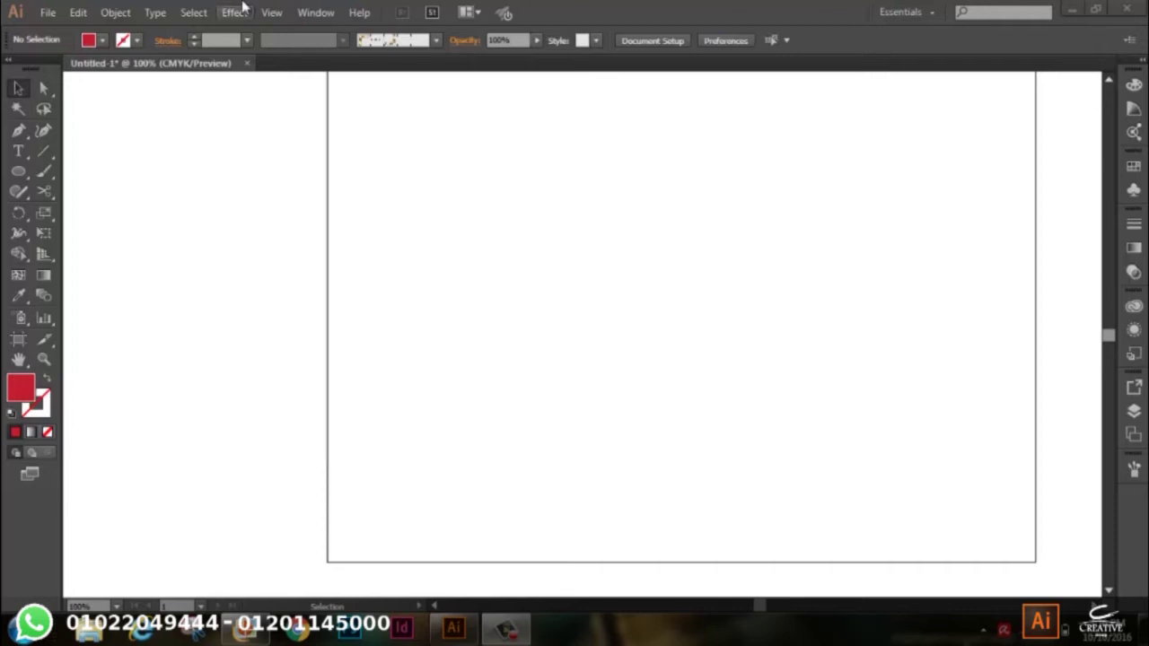
# Step: Browse the Object > Envelope Distort commands, then pick the Rectangle Tool
pyautogui.click(116, 13)
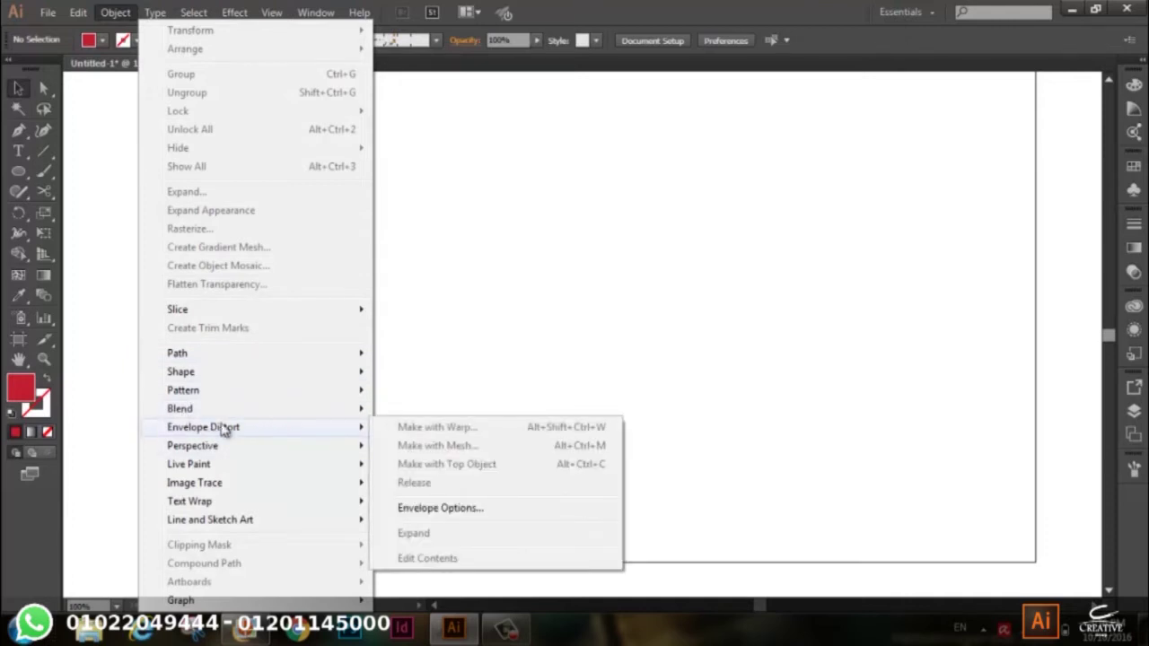
pyautogui.moveTo(203, 428)
pyautogui.click(18, 170)
# Step: Draw a long thin bar and duplicate it downward into six evenly spaced bars
pyautogui.moveTo(18, 170); pyautogui.dragTo(77, 172)
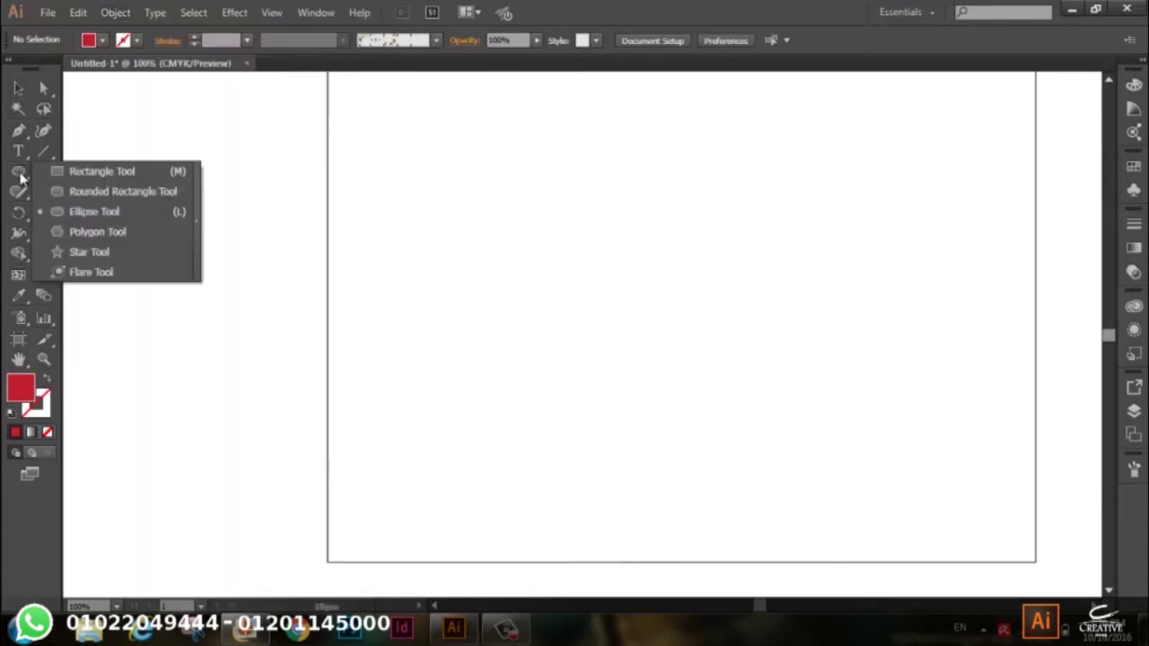
pyautogui.moveTo(391, 233); pyautogui.dragTo(652, 243)
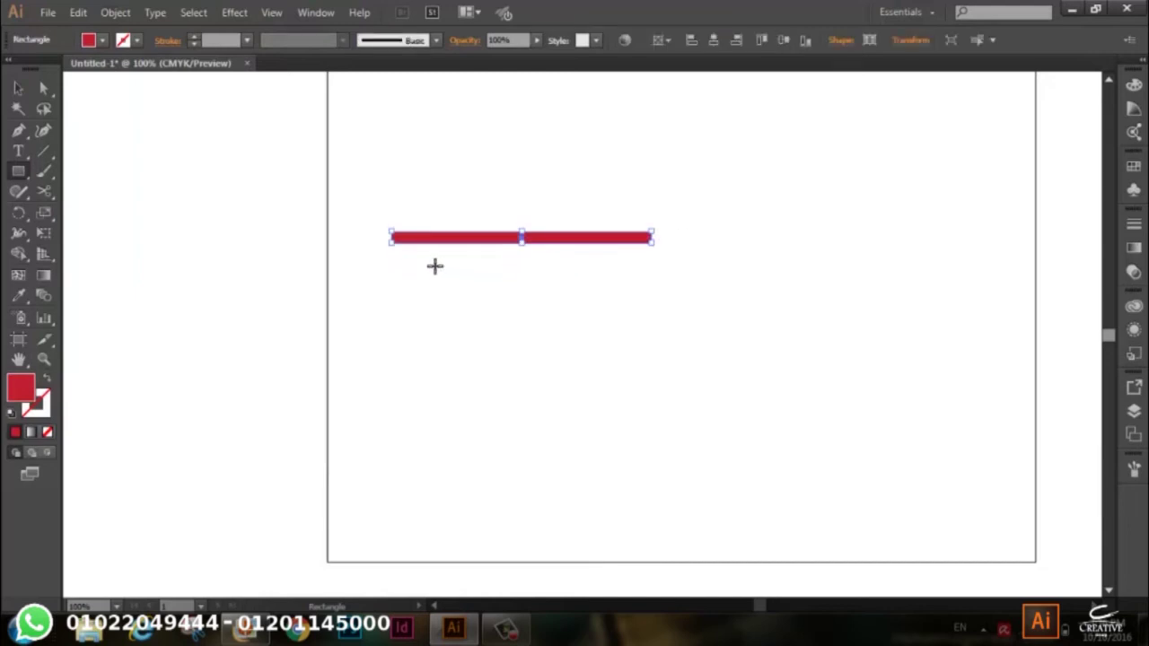
pyautogui.click(27, 88)
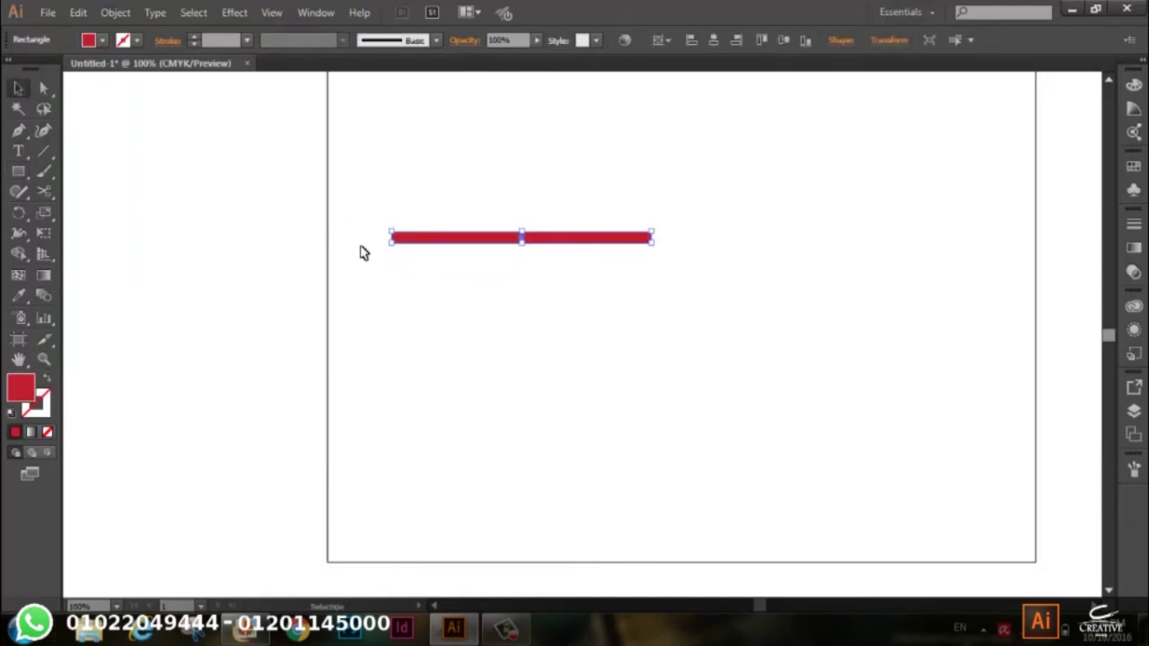
pyautogui.moveTo(442, 244); pyautogui.dragTo(443, 260)
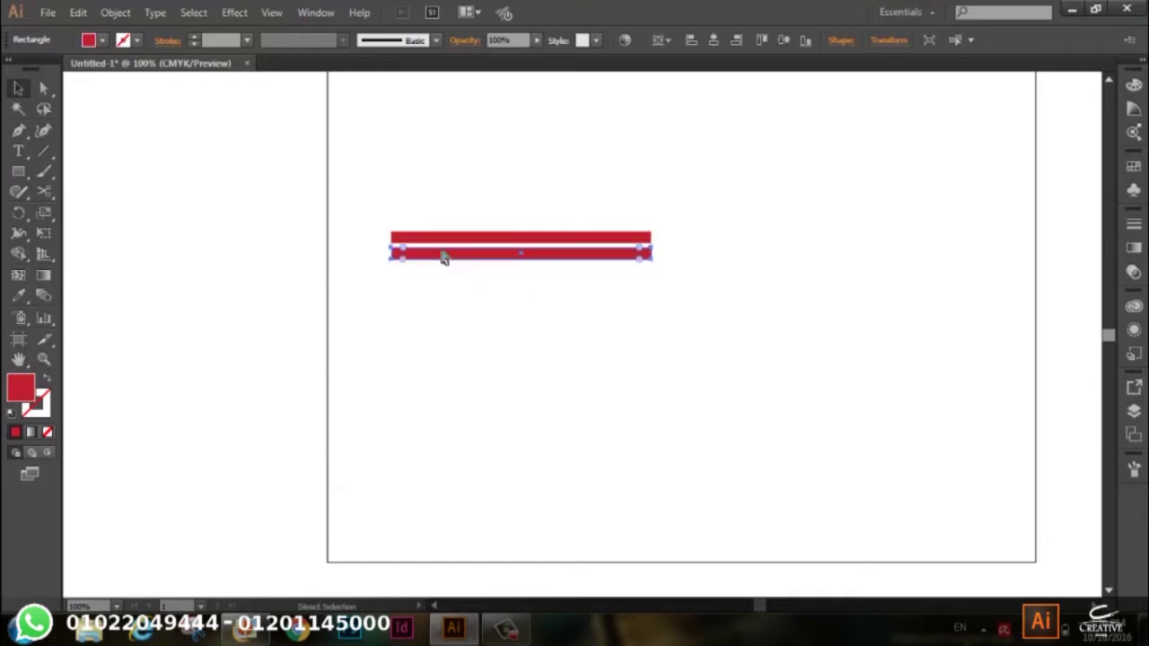
pyautogui.hotkey('ctrl', 'd')
pyautogui.hotkey('ctrl', 'd')
pyautogui.hotkey('ctrl', 'd')
pyautogui.hotkey('ctrl', 'd')
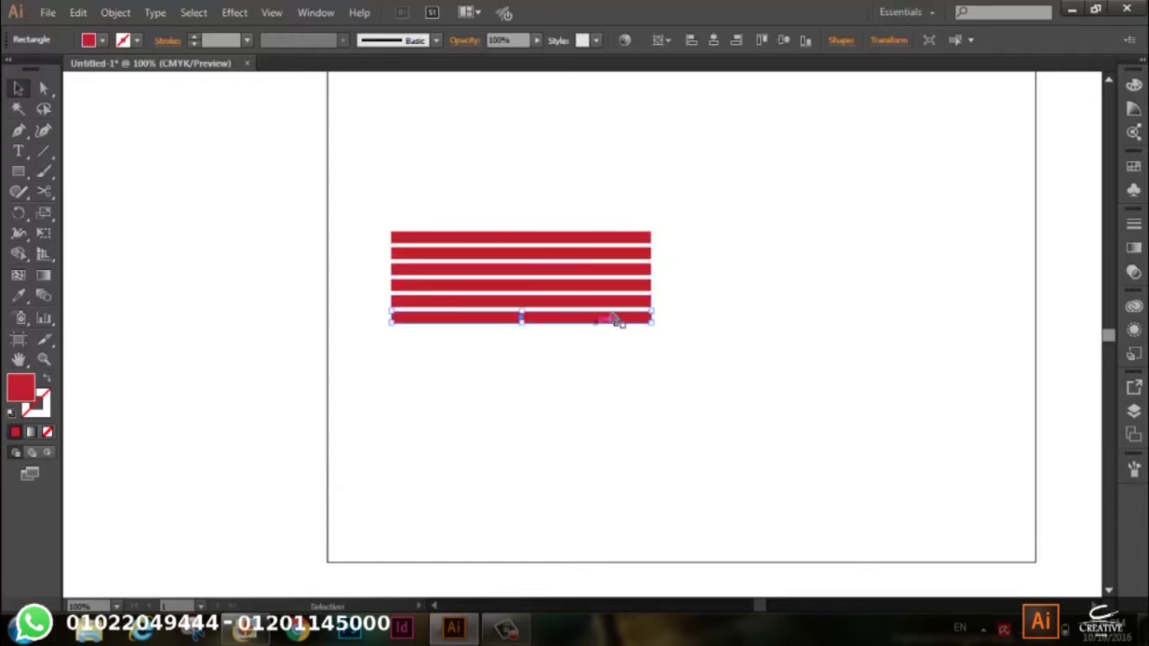
# Step: Select all six bars and change their fill from red to blue
pyautogui.click(17, 90)
pyautogui.moveTo(712, 205)
pyautogui.mouseDown()
pyautogui.moveTo(602, 347)
pyautogui.moveTo(551, 385)
pyautogui.mouseUp()
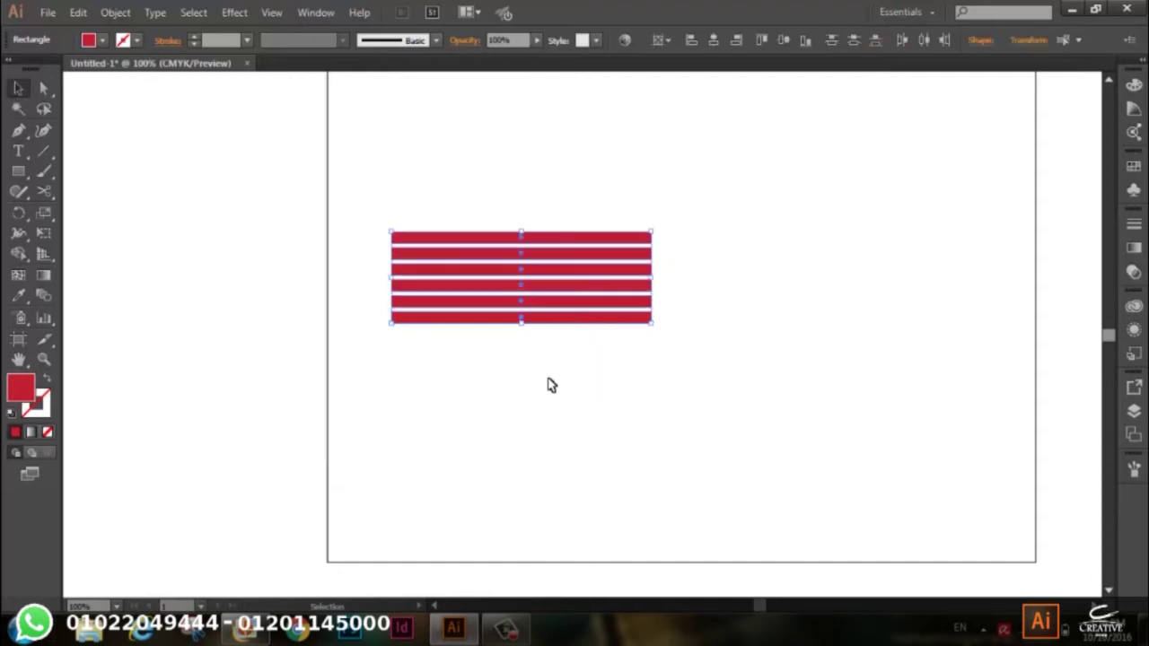
pyautogui.click(102, 41)
pyautogui.click(131, 80)
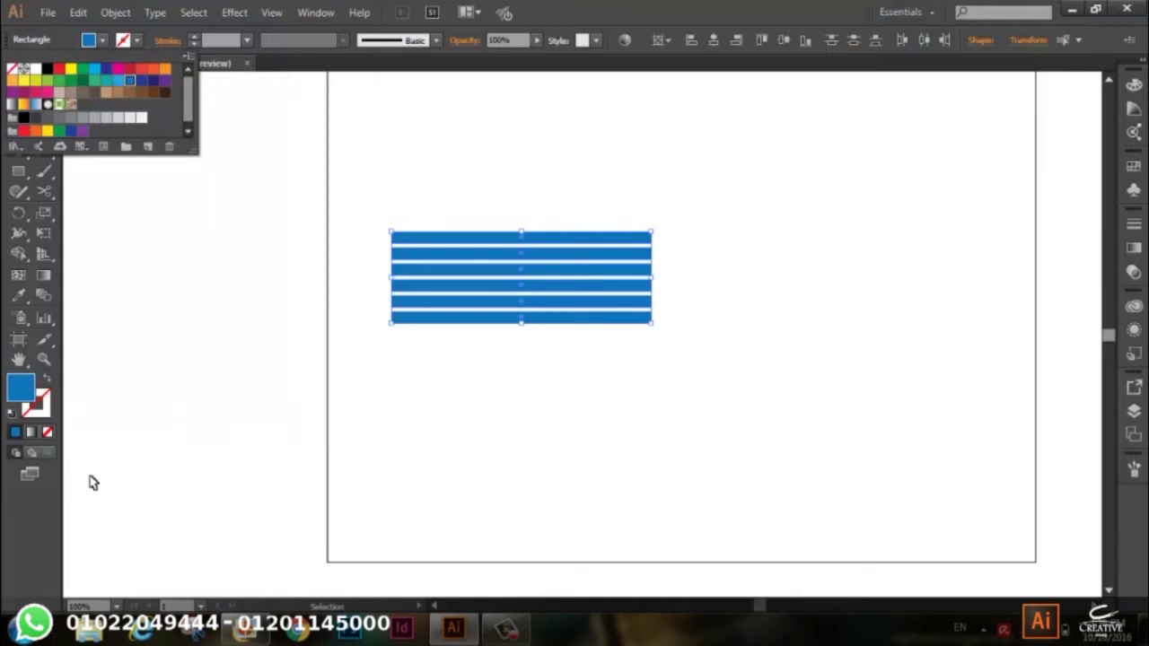
pyautogui.click(71, 496)
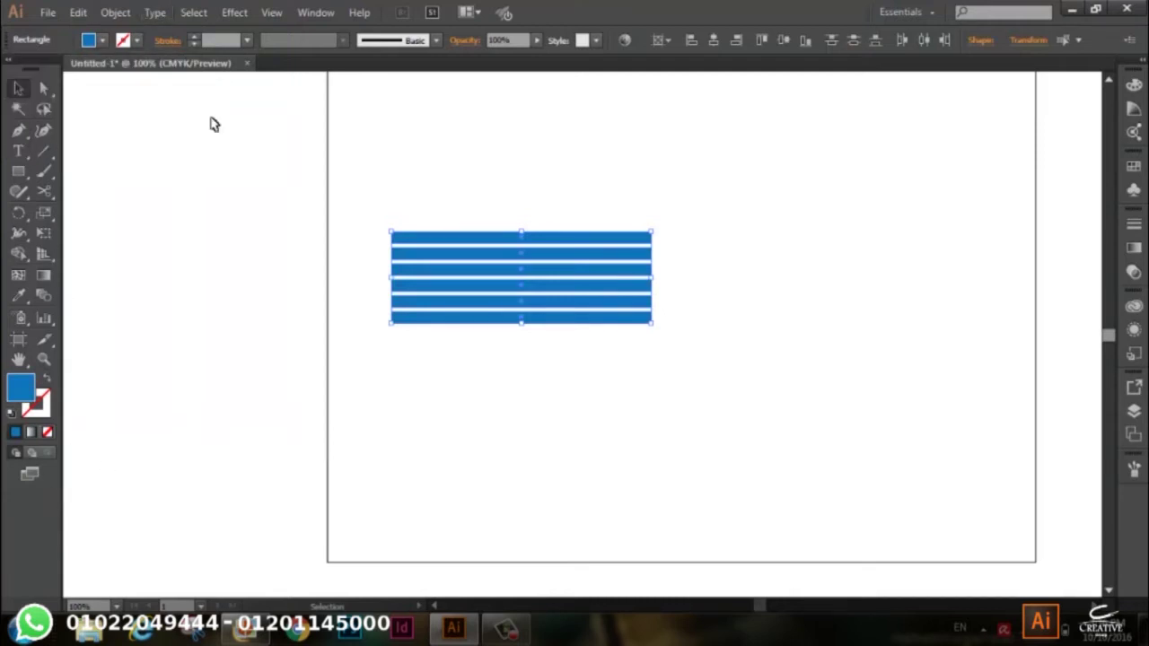
pyautogui.moveTo(729, 192); pyautogui.dragTo(610, 364)
# Step: Apply an Arc-style warp envelope with 50% bend to the blue stripes
pyautogui.click(112, 13)
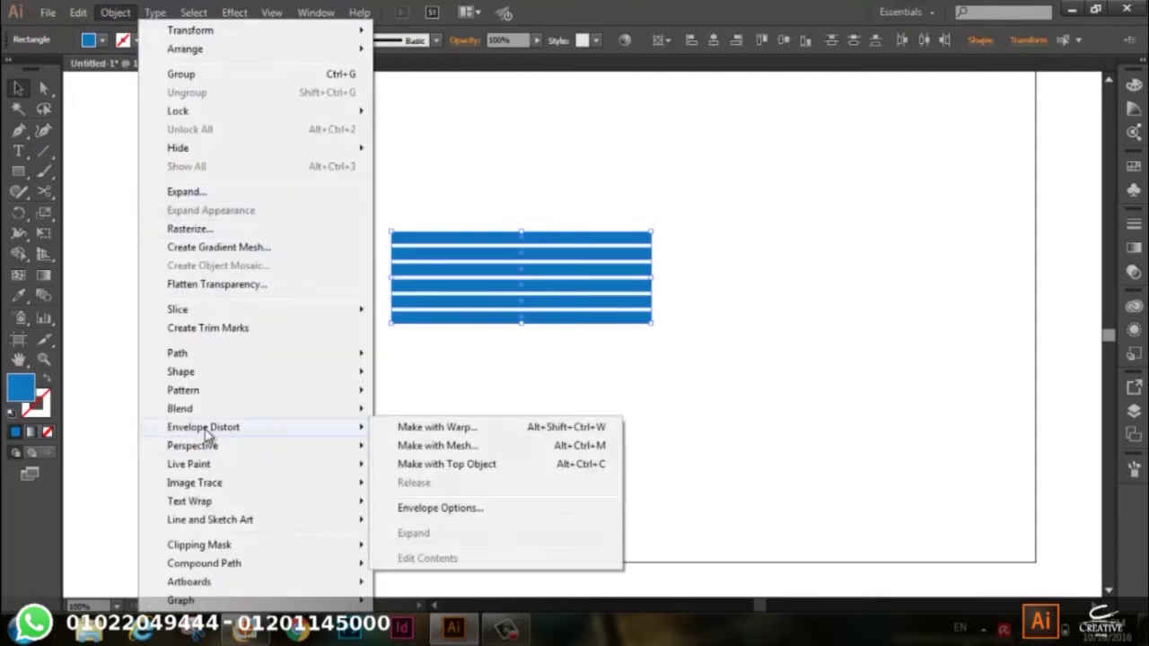
pyautogui.moveTo(203, 428)
pyautogui.click(467, 429)
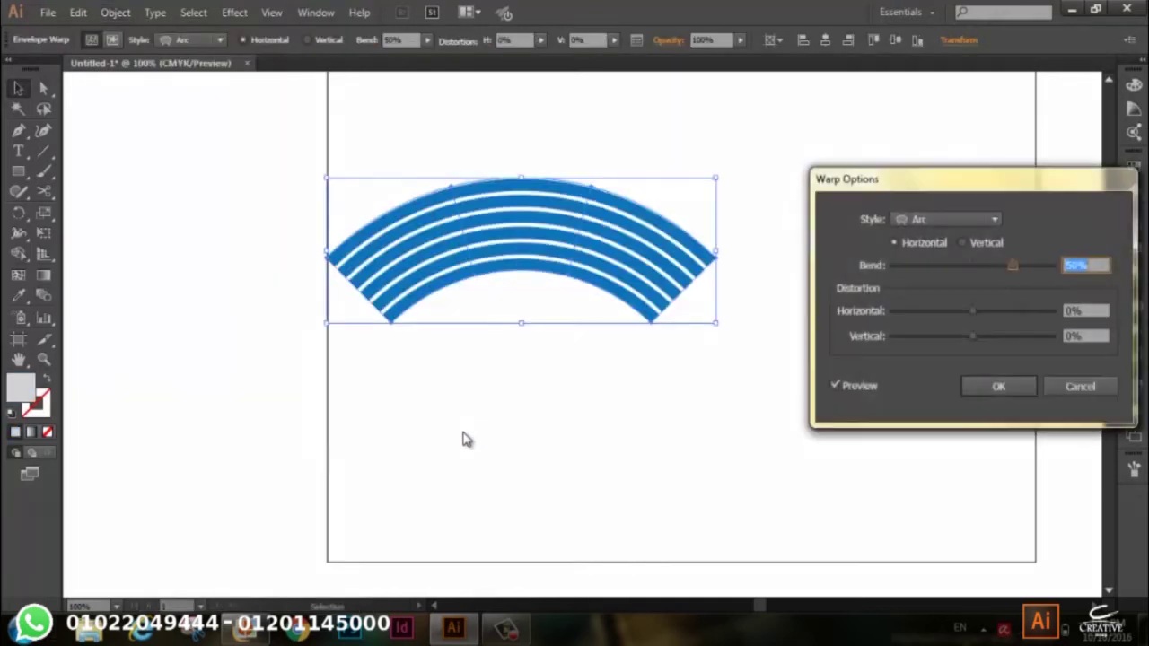
pyautogui.moveTo(936, 191); pyautogui.dragTo(826, 146)
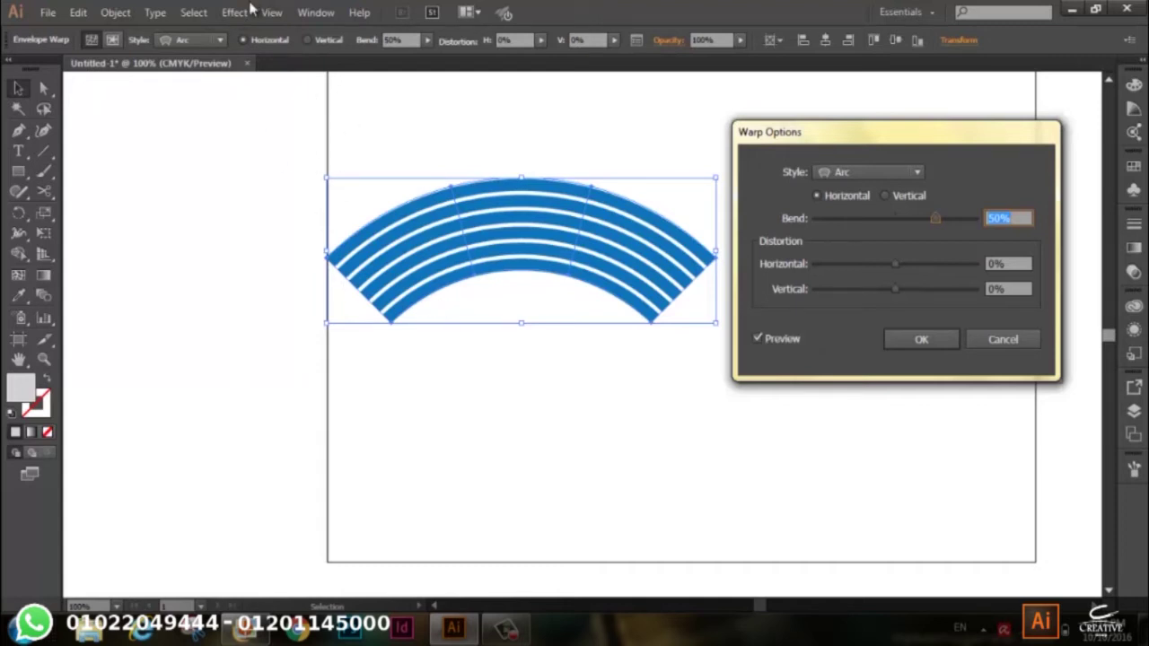
pyautogui.click(869, 171)
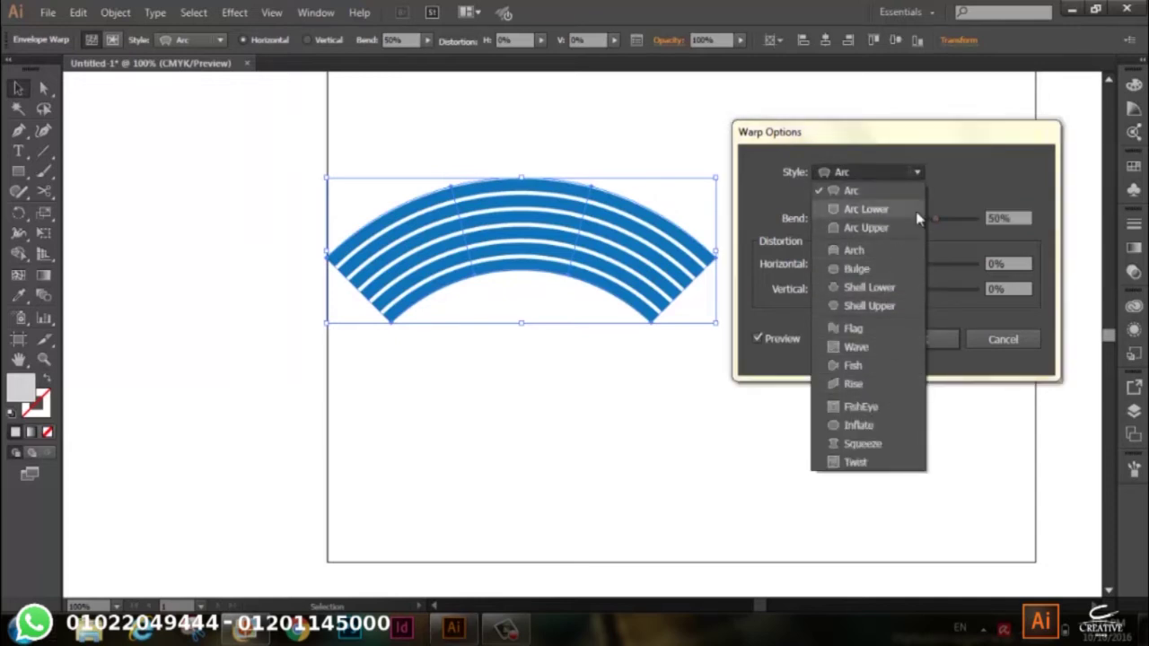
pyautogui.click(957, 167)
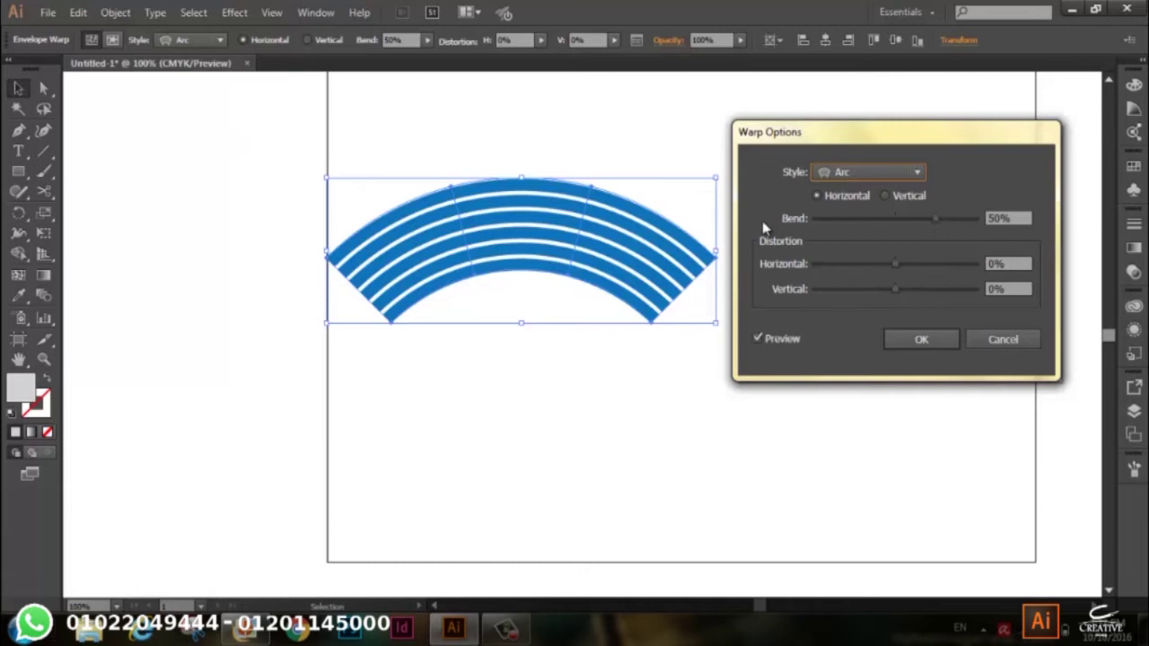
pyautogui.click(911, 340)
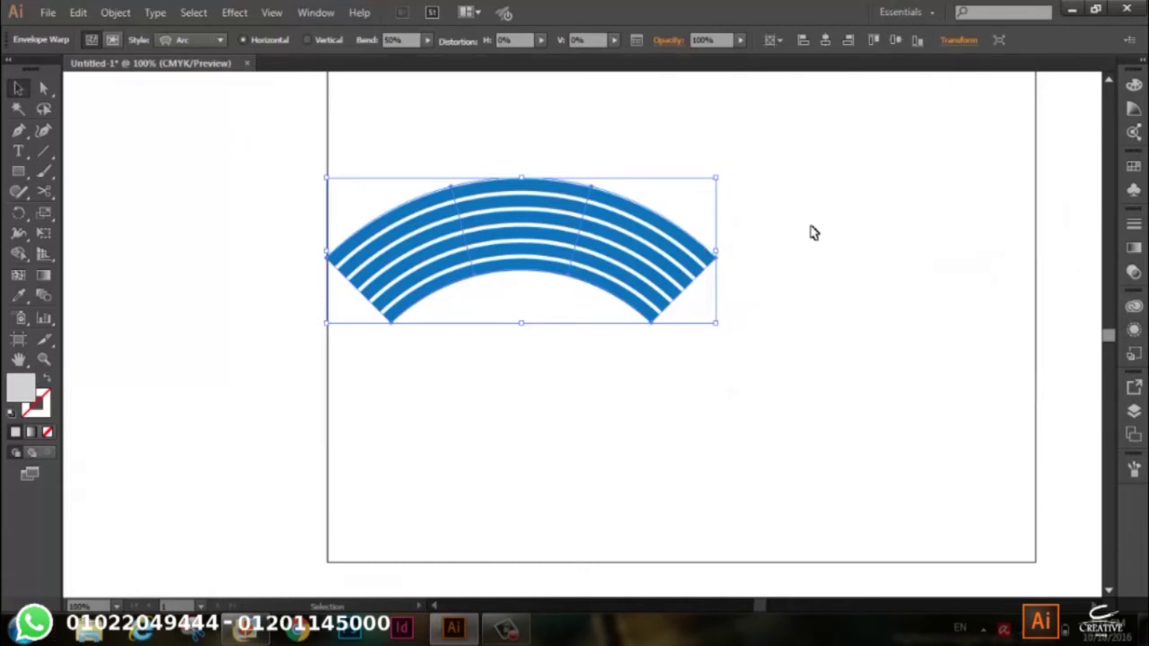
# Step: Pull the envelope's top mesh points up and outward into a rounded dome
pyautogui.click(692, 295)
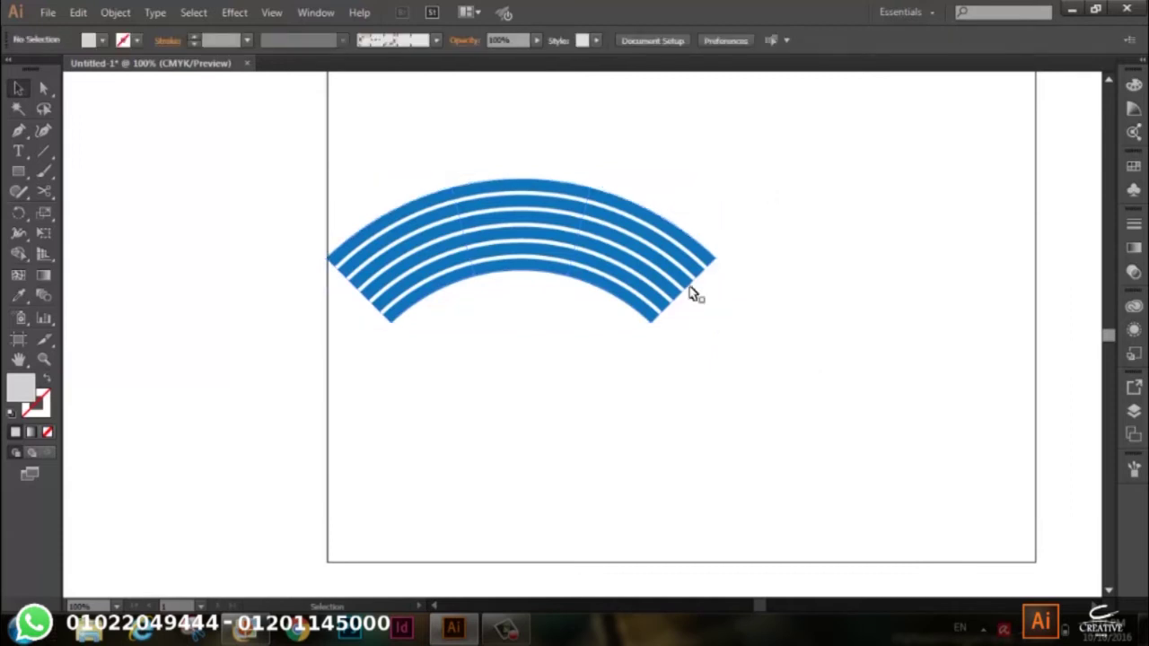
pyautogui.click(595, 254)
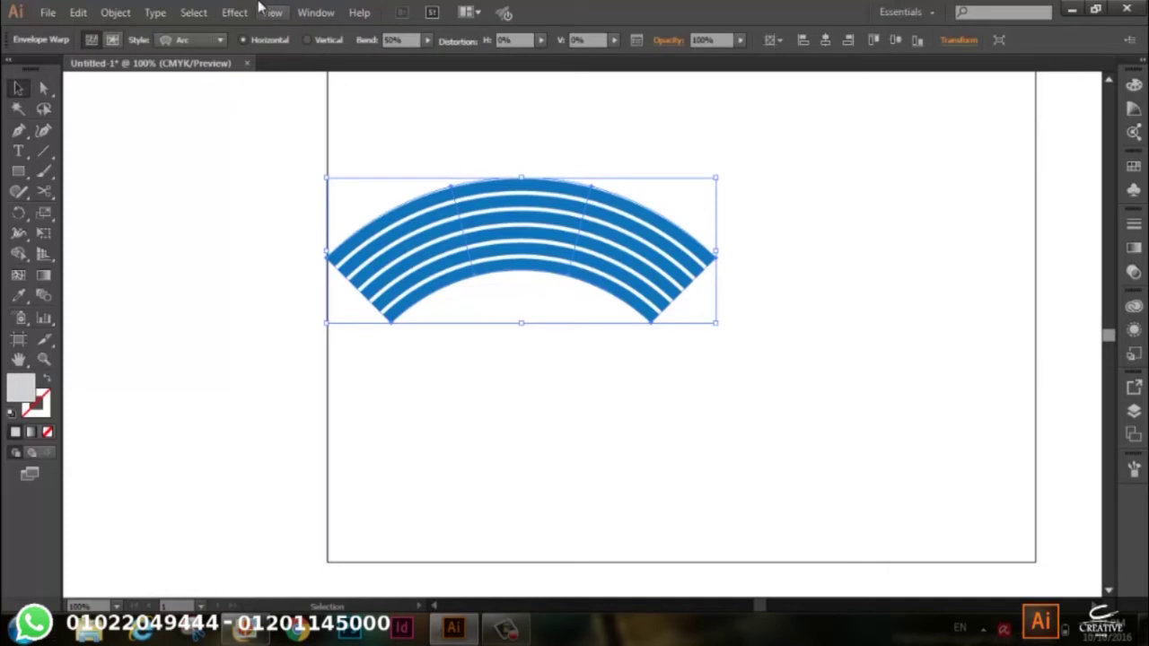
pyautogui.click(47, 90)
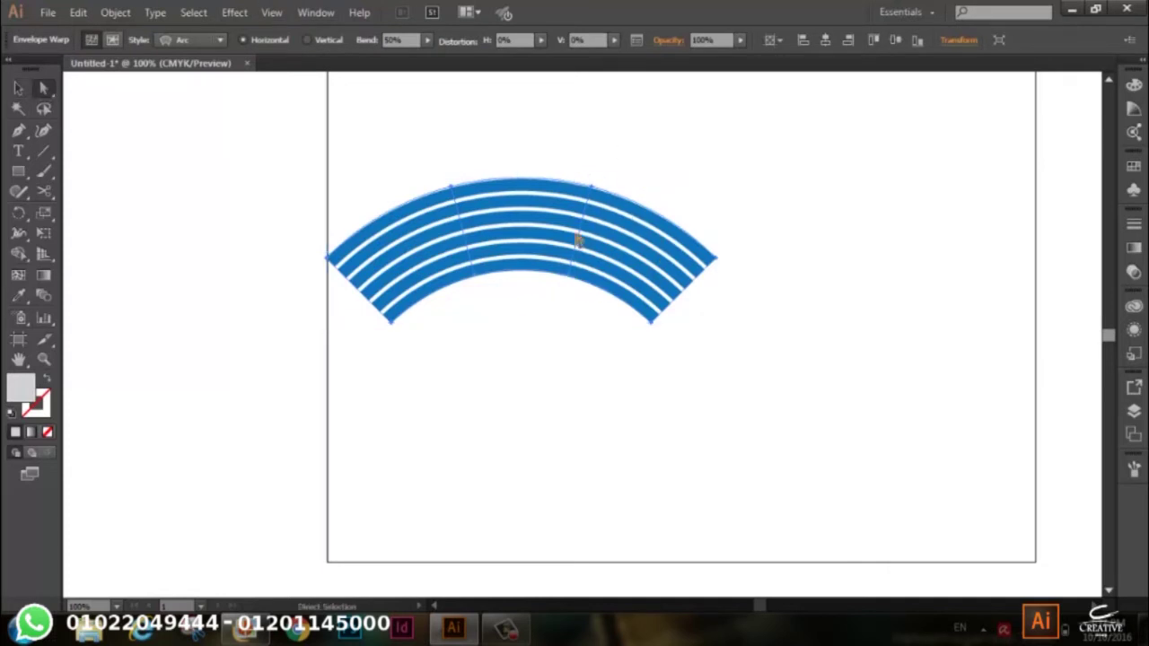
pyautogui.click(592, 186)
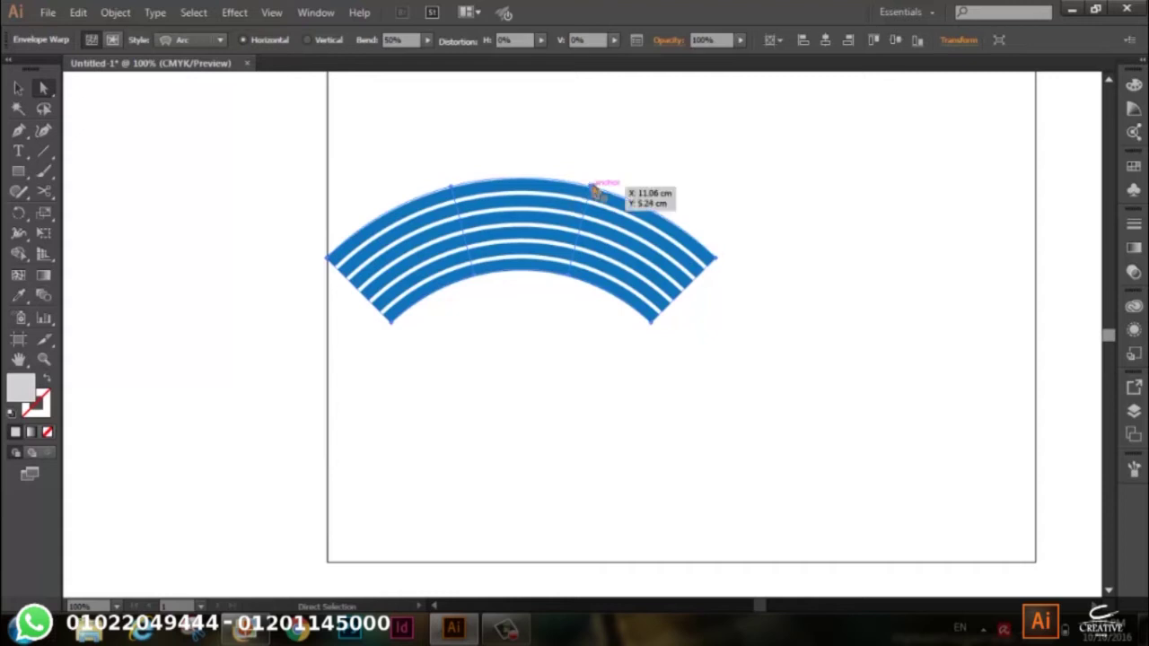
pyautogui.moveTo(598, 192); pyautogui.dragTo(619, 134)
pyautogui.moveTo(460, 200); pyautogui.dragTo(420, 140)
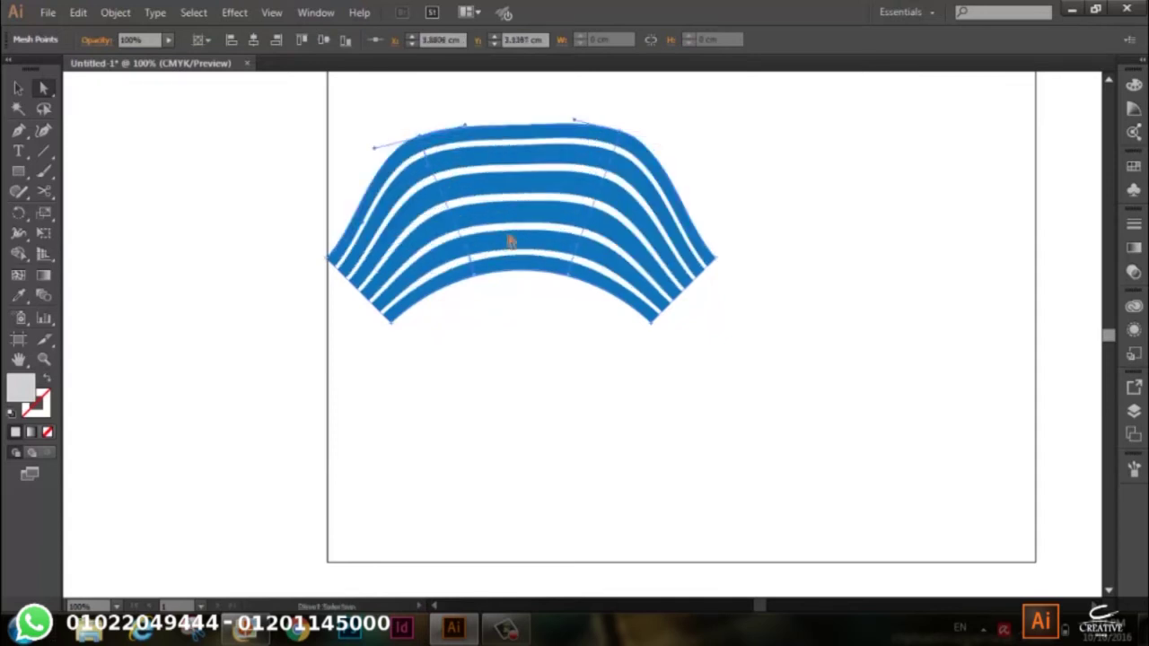
# Step: Pull both bottom corners down and inward, then fine-tune the top corners
pyautogui.moveTo(718, 265); pyautogui.dragTo(653, 320)
pyautogui.moveTo(331, 261); pyautogui.dragTo(378, 325)
pyautogui.moveTo(621, 134); pyautogui.dragTo(605, 136)
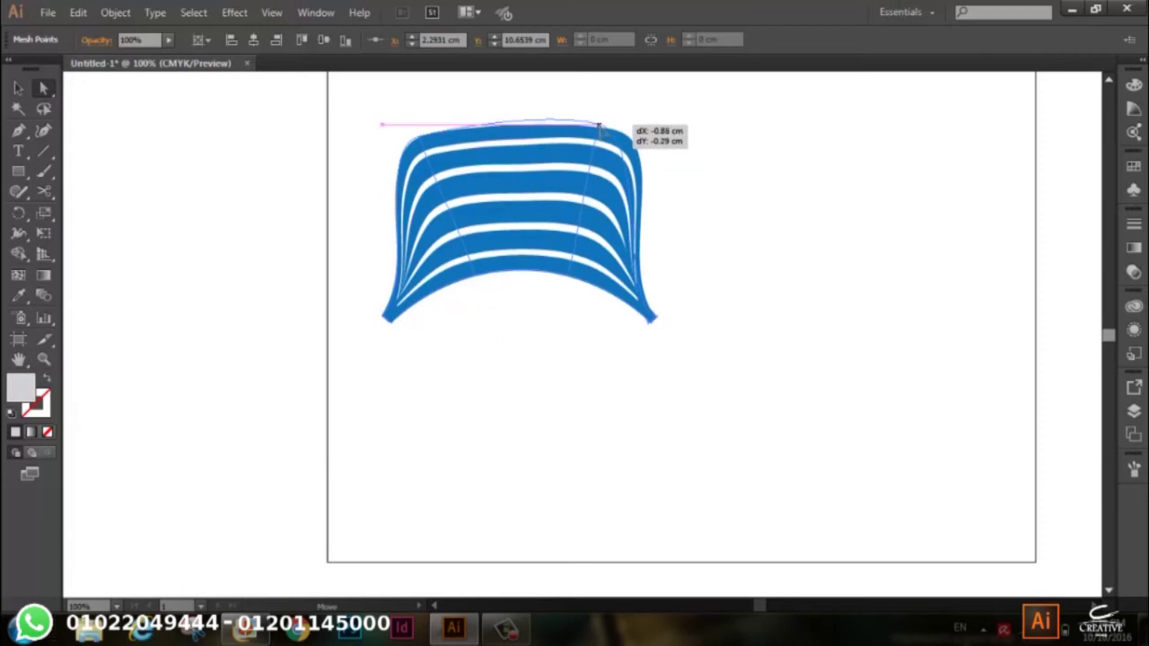
pyautogui.moveTo(605, 134); pyautogui.dragTo(604, 132)
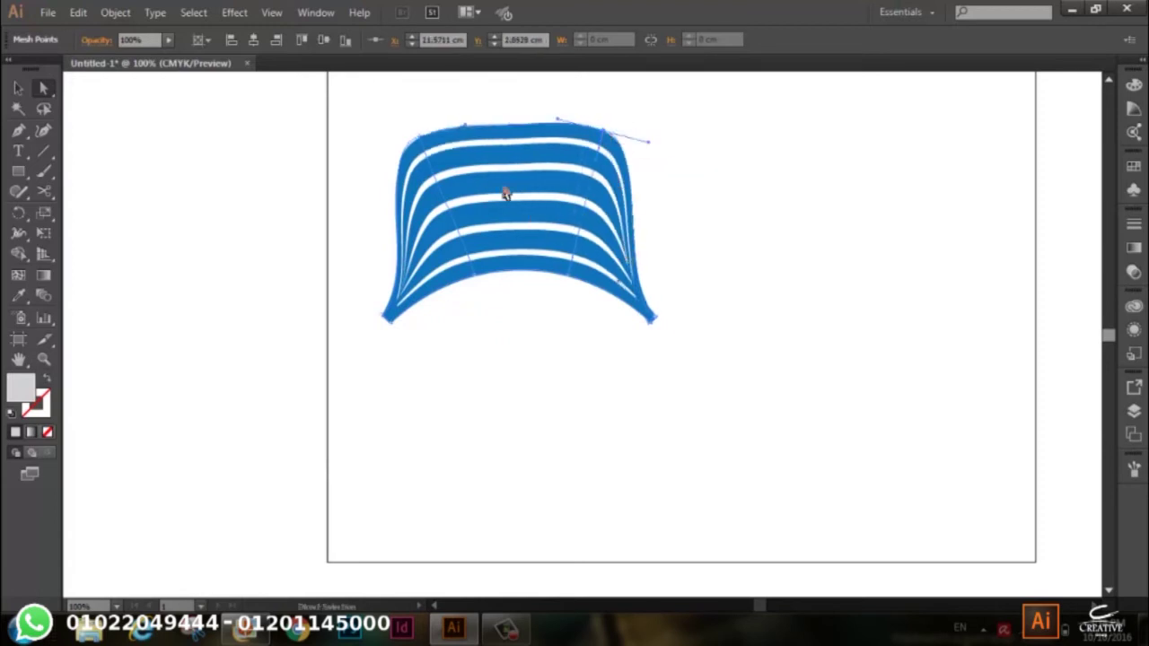
pyautogui.moveTo(415, 137); pyautogui.dragTo(432, 135)
pyautogui.click(539, 382)
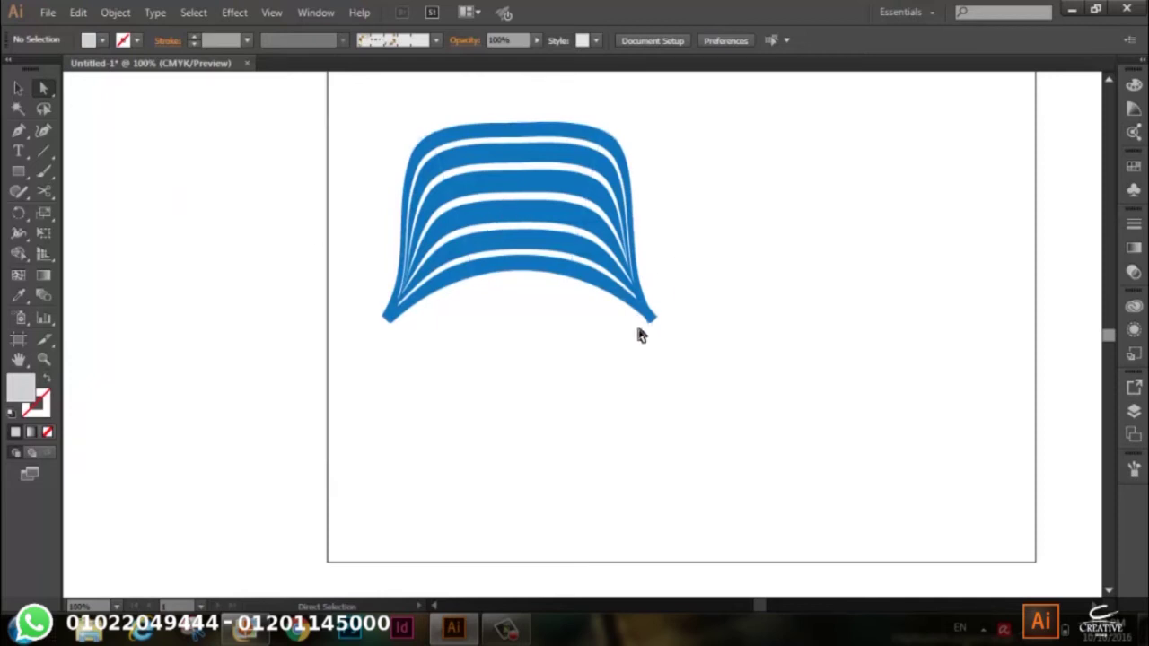
# Step: Pull the lower corners out into tails and press the candy body's top down
pyautogui.moveTo(652, 323)
pyautogui.mouseDown()
pyautogui.moveTo(679, 303)
pyautogui.moveTo(689, 271)
pyautogui.mouseUp()
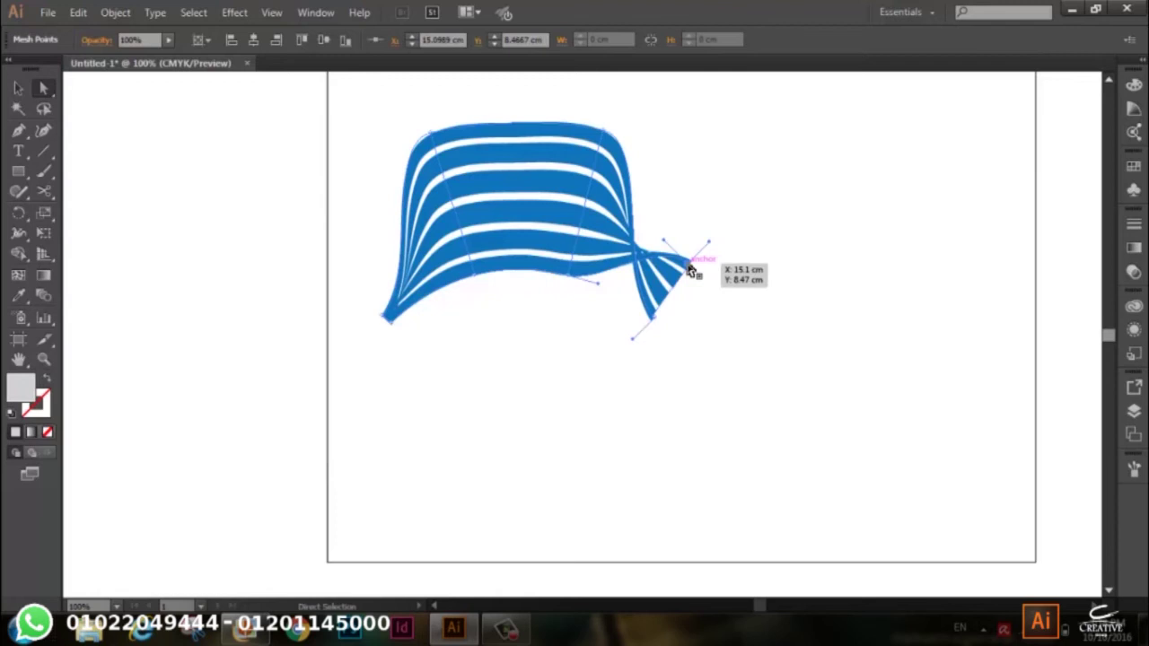
pyautogui.moveTo(390, 319); pyautogui.dragTo(366, 269)
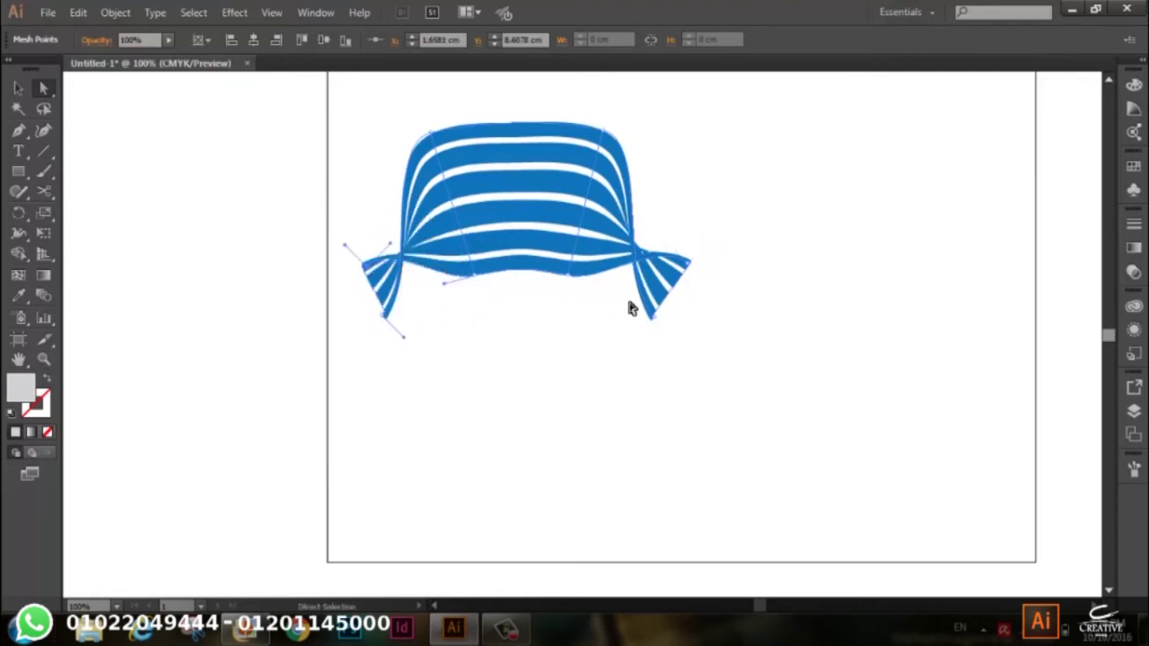
pyautogui.moveTo(605, 133); pyautogui.dragTo(600, 208)
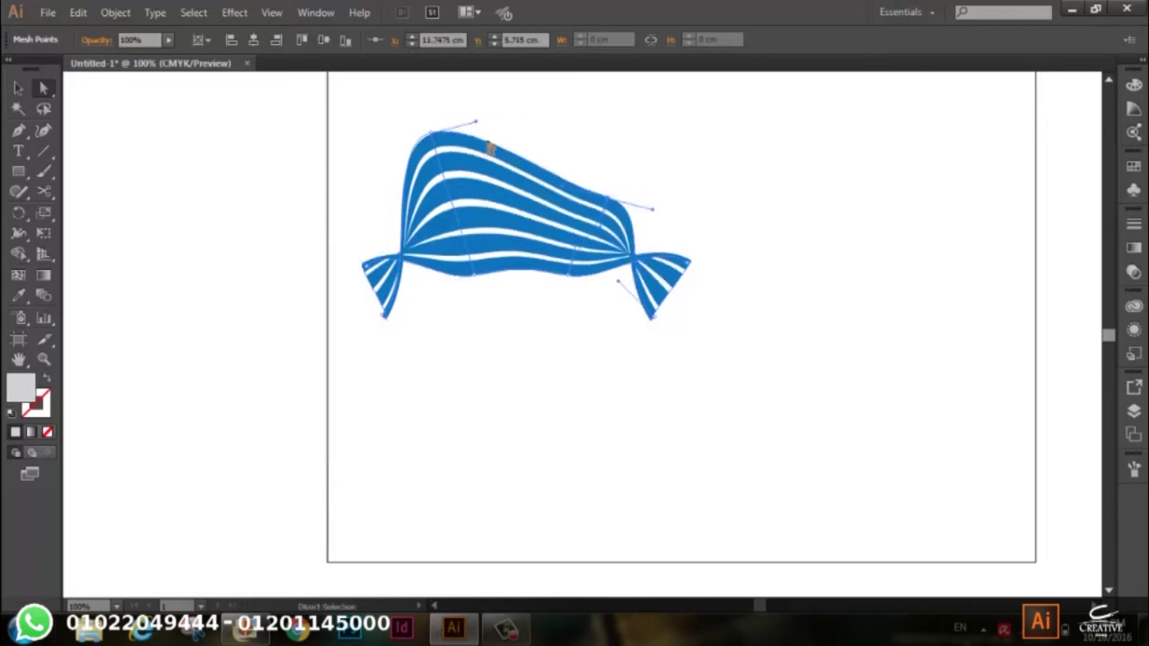
pyautogui.moveTo(433, 134); pyautogui.dragTo(453, 207)
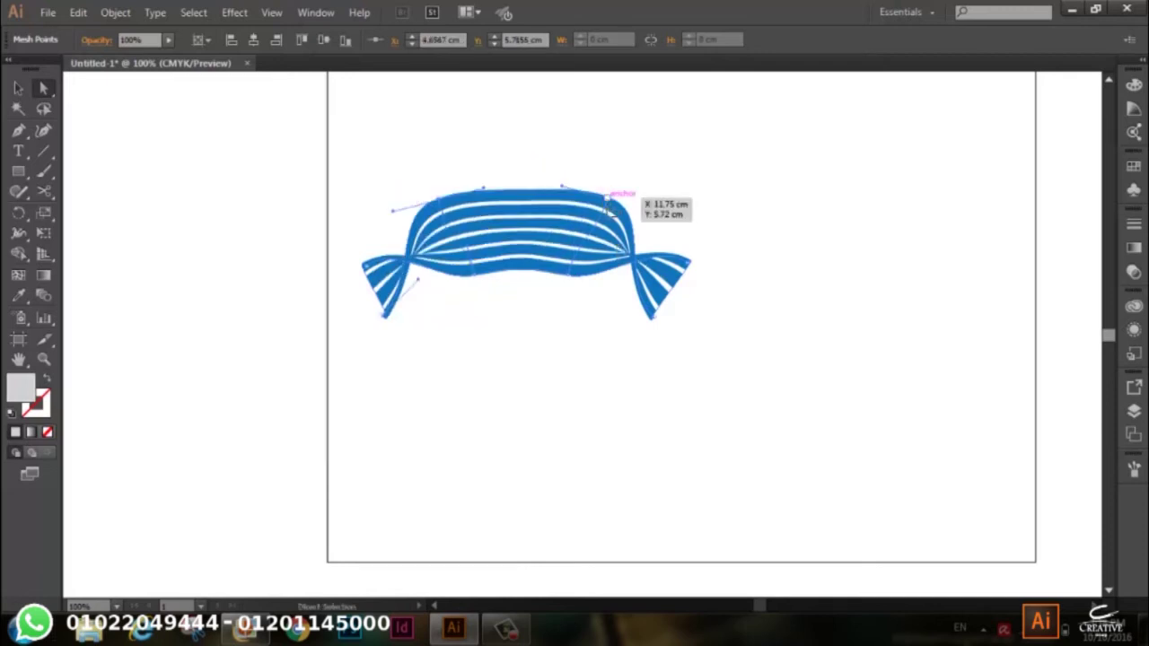
pyautogui.moveTo(611, 206); pyautogui.dragTo(607, 220)
pyautogui.moveTo(452, 206); pyautogui.dragTo(476, 214)
# Step: Raise both wrapper tips to flare the candy ends, then select the whole candy
pyautogui.moveTo(720, 256); pyautogui.dragTo(657, 303)
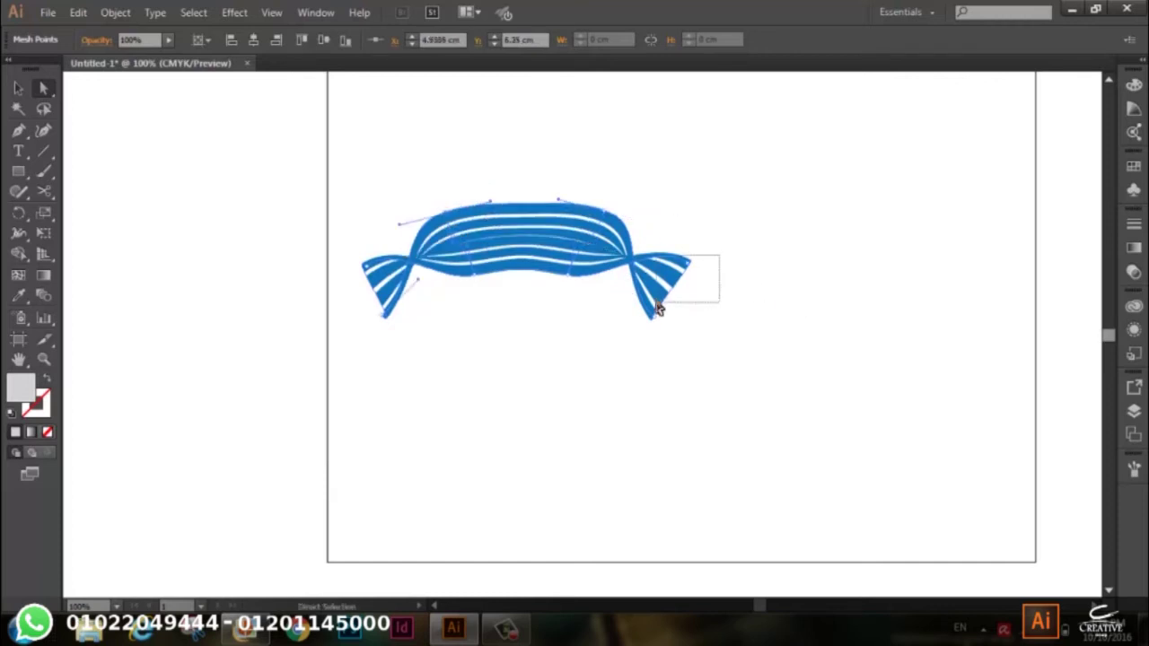
pyautogui.moveTo(657, 304); pyautogui.dragTo(651, 334)
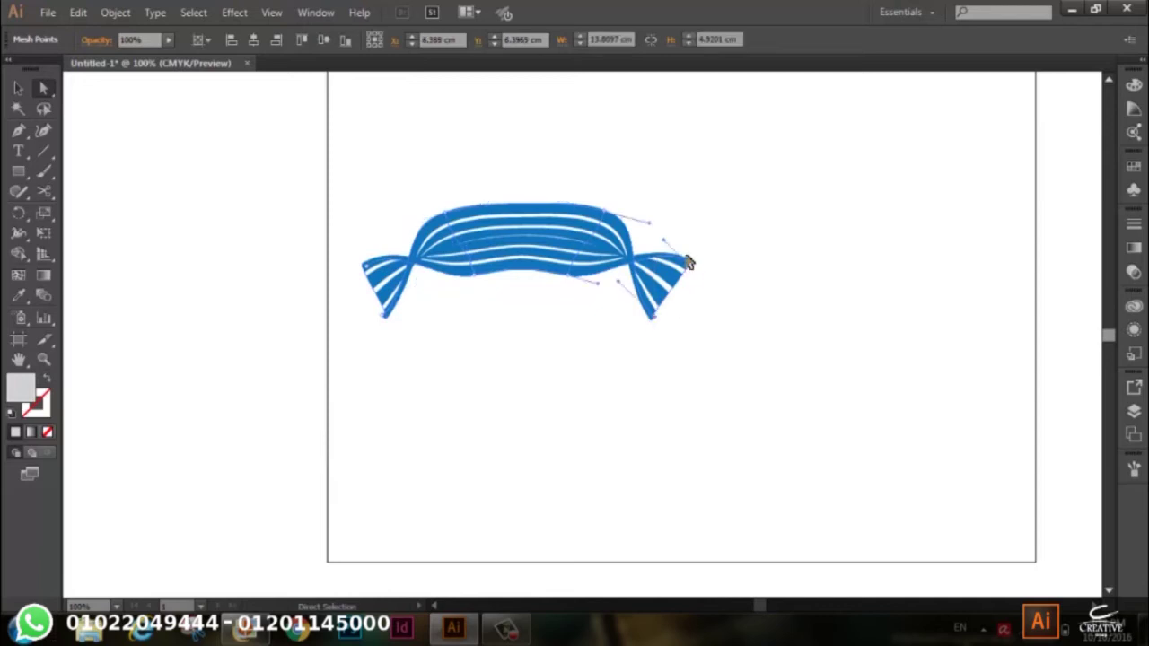
pyautogui.moveTo(693, 266); pyautogui.dragTo(701, 228)
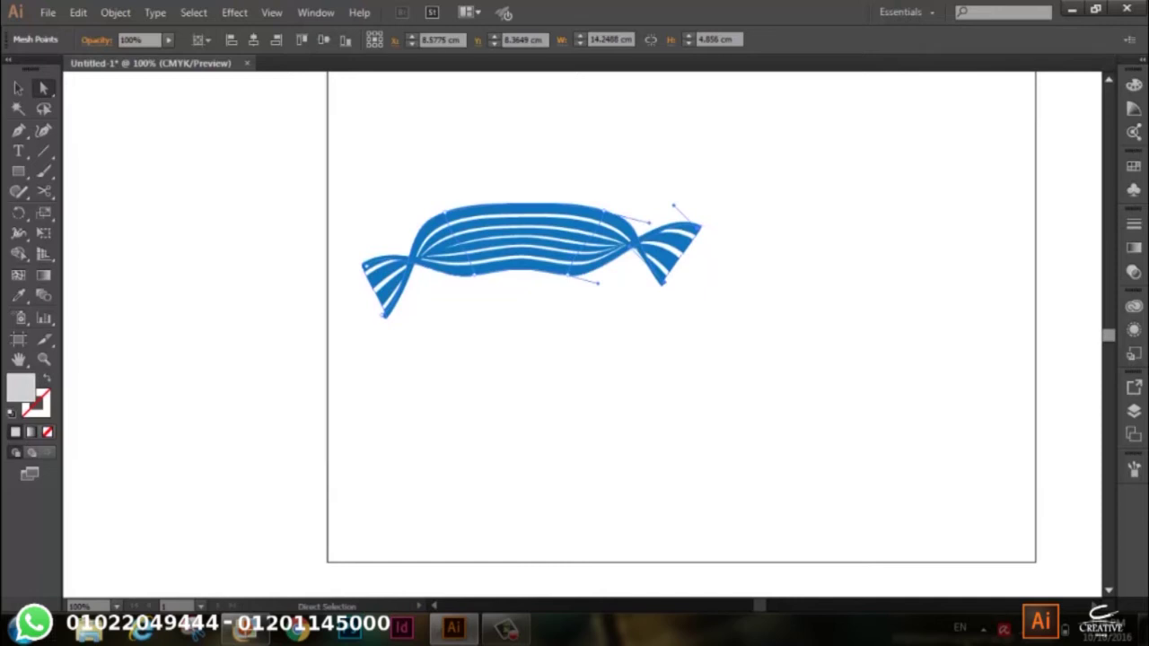
pyautogui.moveTo(335, 240); pyautogui.dragTo(395, 333)
pyautogui.moveTo(363, 267); pyautogui.dragTo(366, 214)
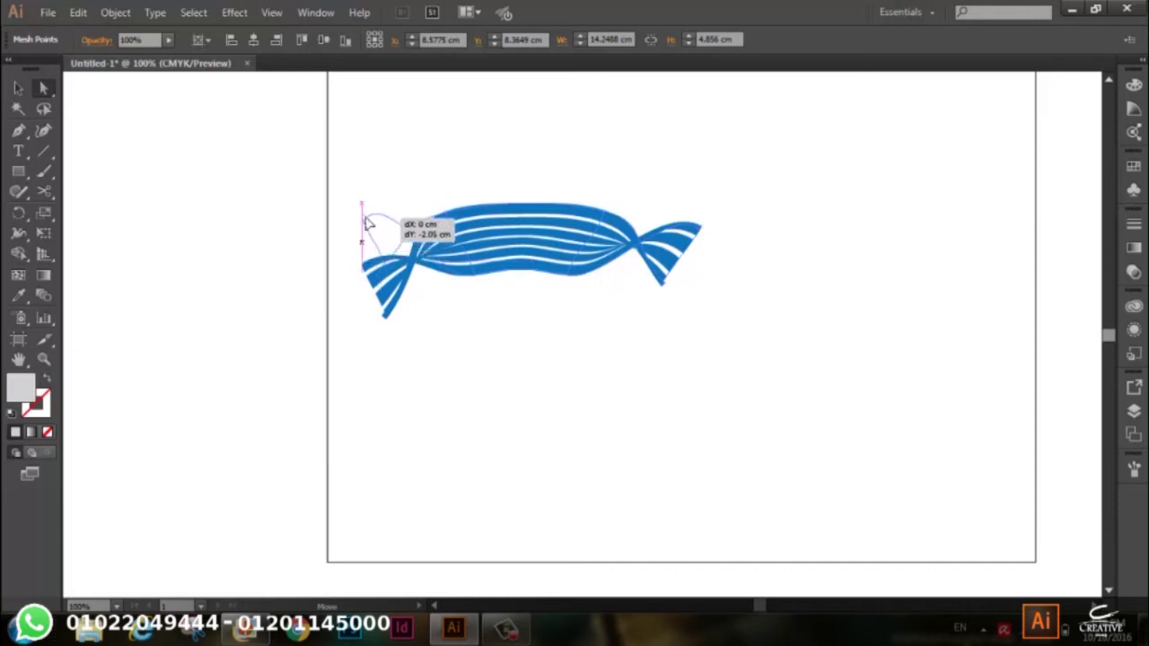
pyautogui.click(508, 350)
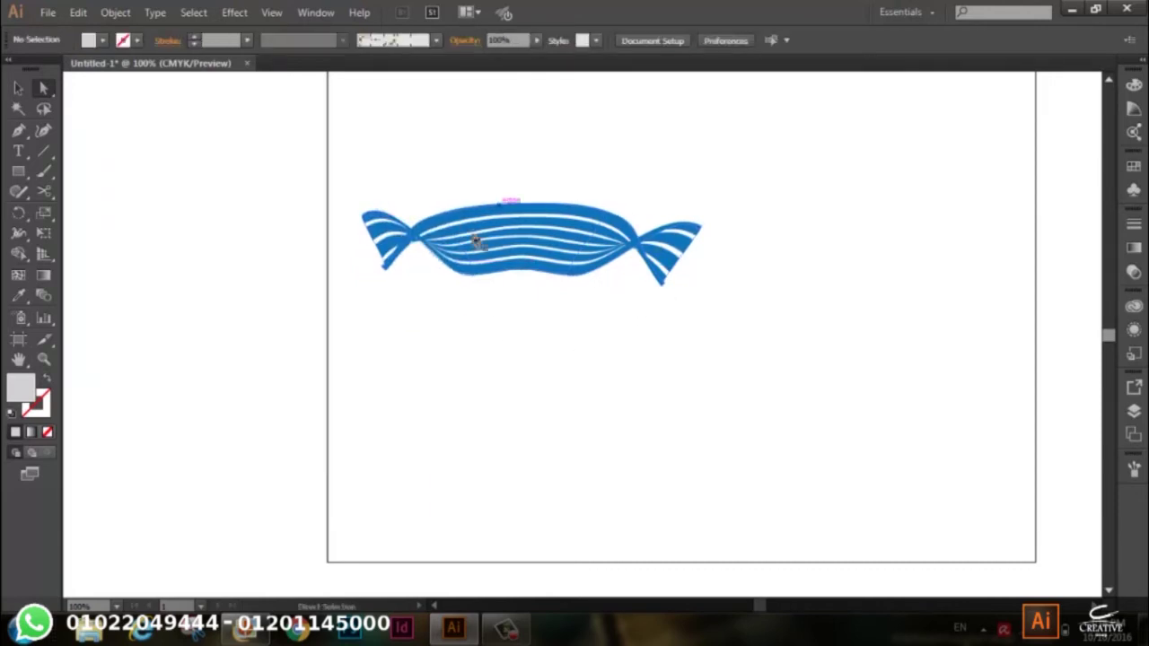
pyautogui.click(18, 88)
pyautogui.moveTo(358, 180); pyautogui.dragTo(609, 378)
# Step: Delete the candy and draw a new long thin bar
pyautogui.press('Delete')
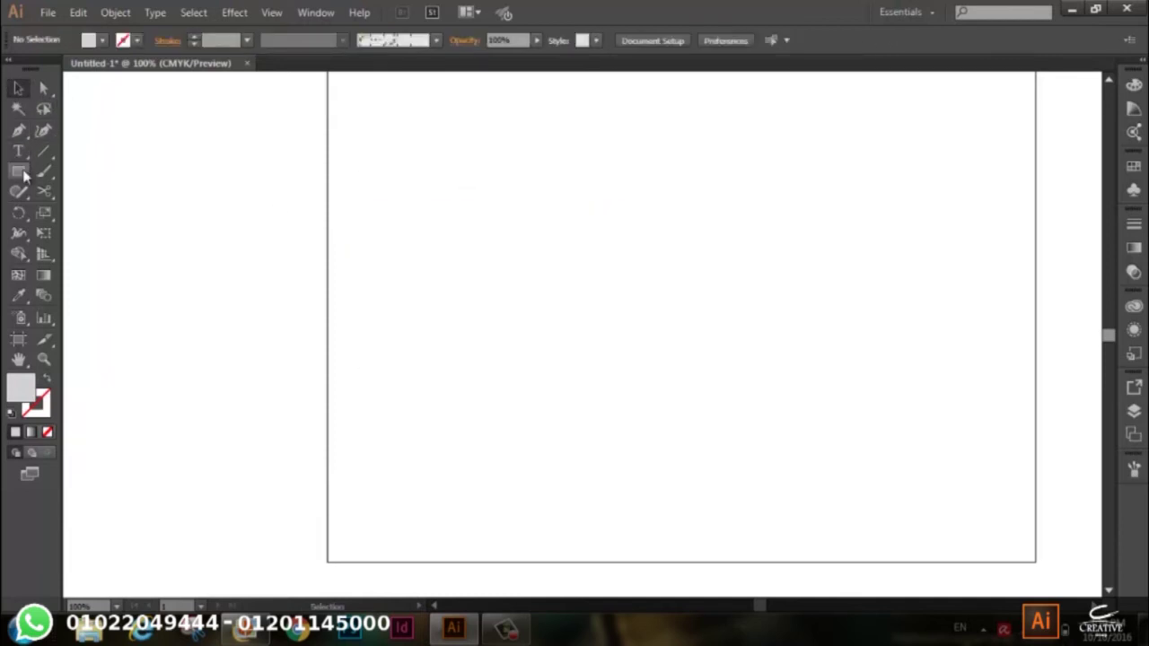
pyautogui.click(20, 171)
pyautogui.click(48, 171)
pyautogui.moveTo(492, 231); pyautogui.dragTo(744, 242)
# Step: Duplicate the bar downward into a stack of five evenly spaced grey bars
pyautogui.click(18, 87)
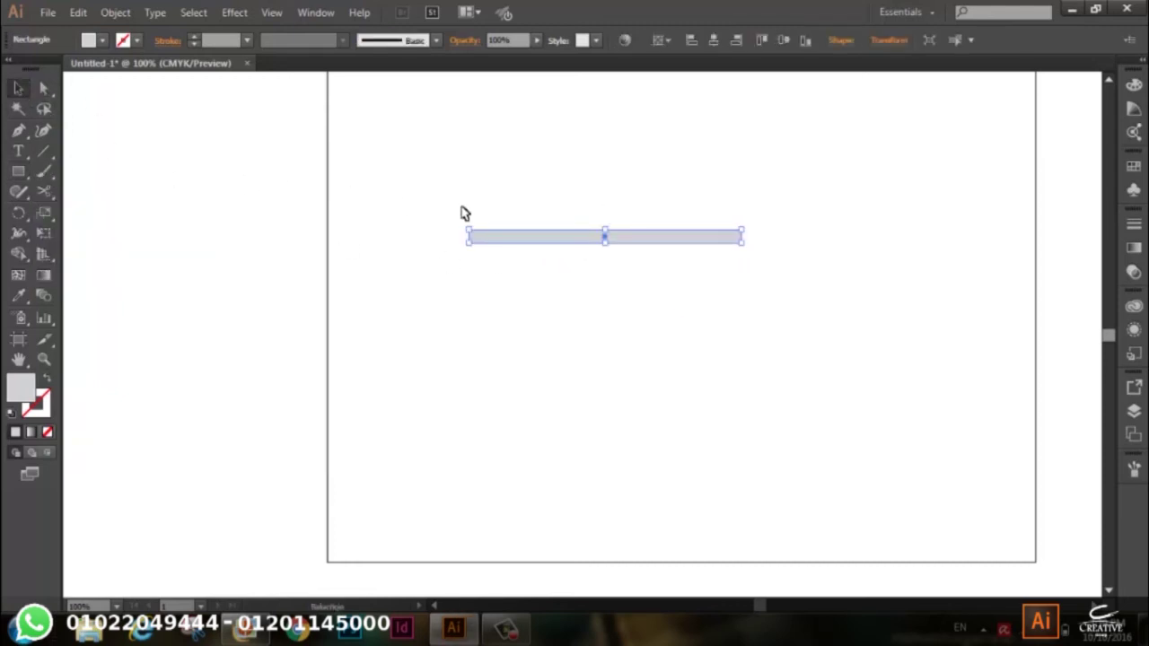
pyautogui.moveTo(569, 243); pyautogui.dragTo(566, 259)
pyautogui.hotkey('ctrl', 'd')
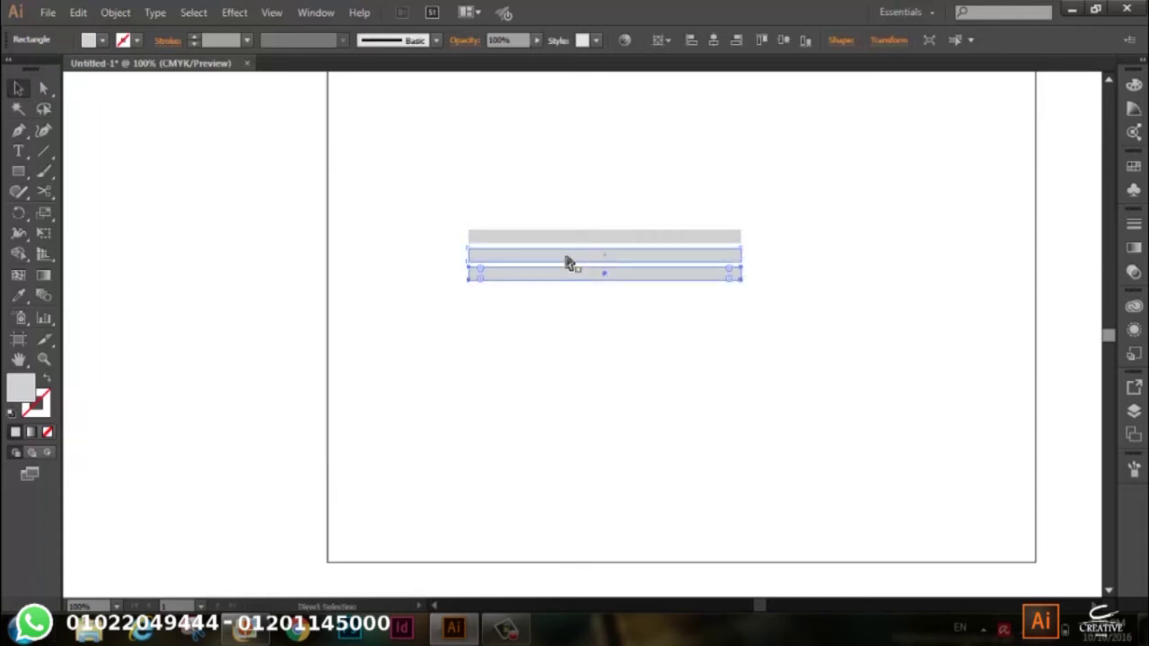
pyautogui.hotkey('ctrl', 'd')
pyautogui.hotkey('ctrl', 'd')
pyautogui.click(19, 89)
pyautogui.click(422, 144)
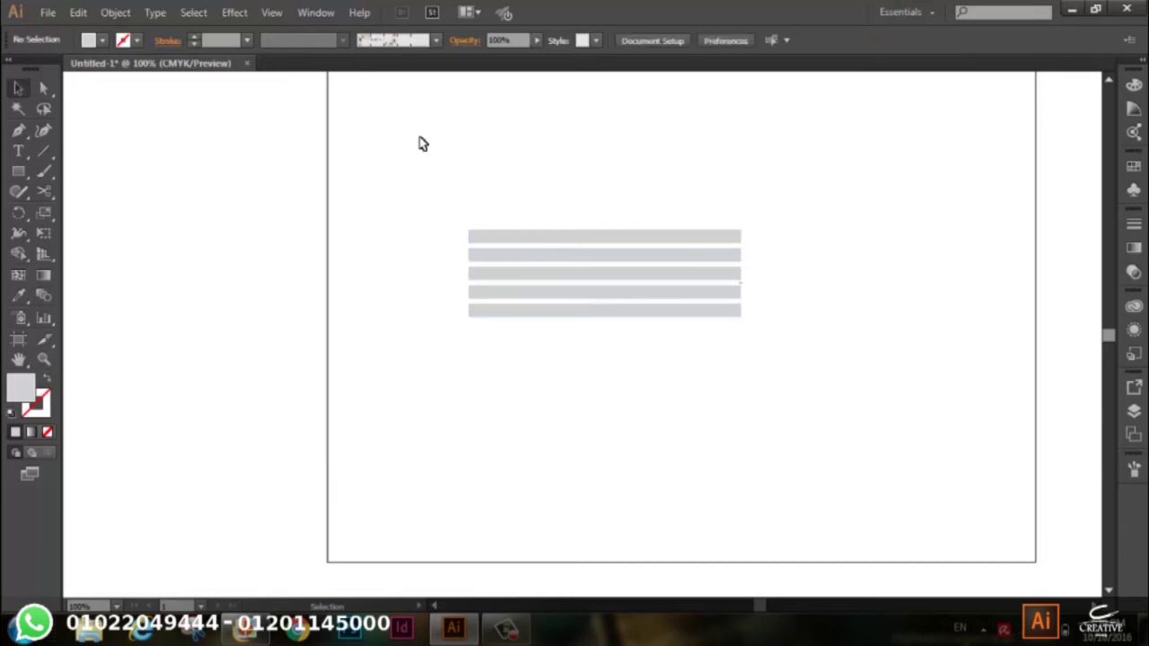
# Step: Select the five bars and apply a 4-row, 4-column envelope mesh with Preview on
pyautogui.moveTo(462, 171); pyautogui.dragTo(528, 323)
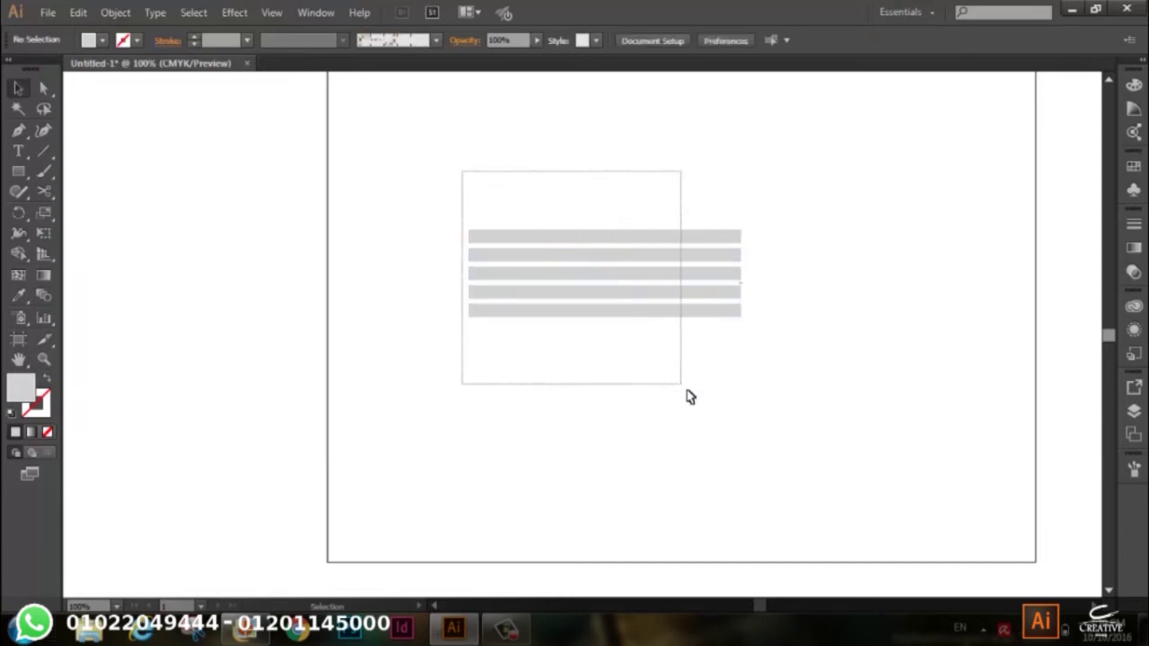
pyautogui.click(115, 13)
pyautogui.moveTo(204, 427)
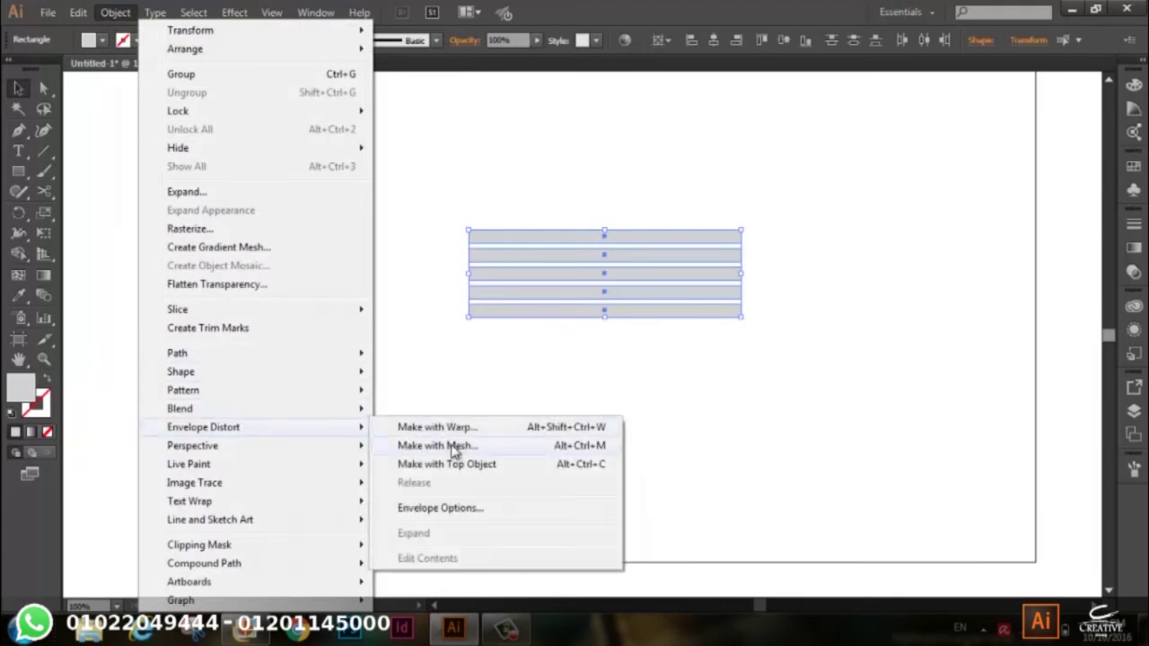
pyautogui.click(451, 446)
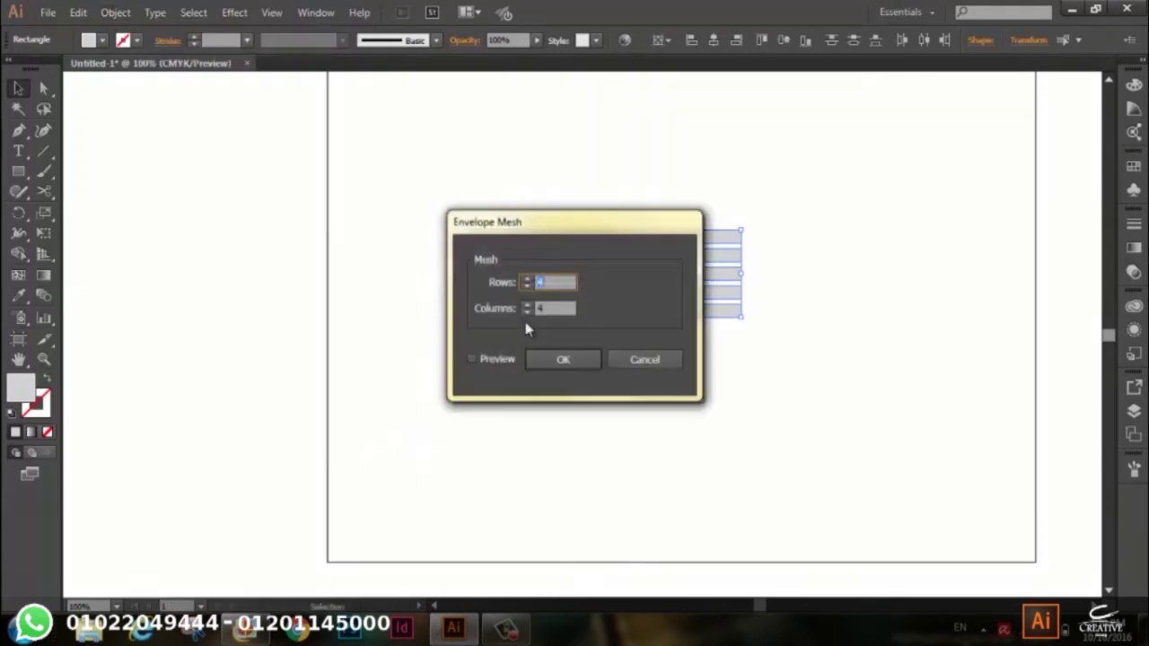
pyautogui.moveTo(550, 228); pyautogui.dragTo(300, 246)
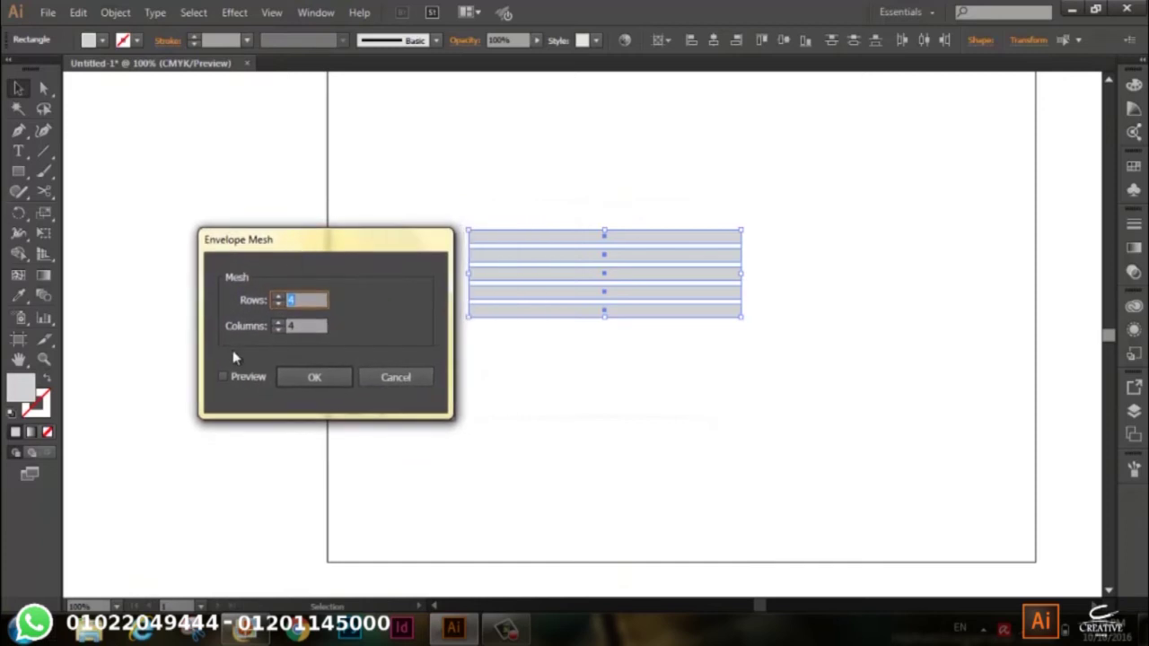
pyautogui.click(223, 378)
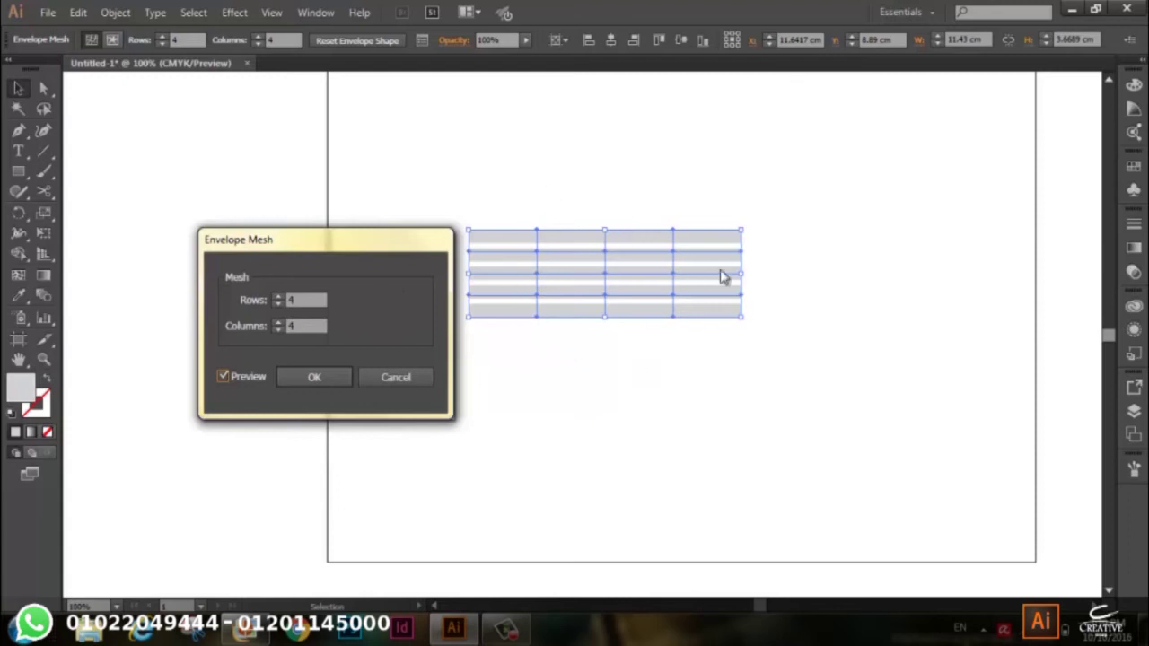
pyautogui.click(329, 384)
# Step: Raise the second and right-hand mesh columns into two humps
pyautogui.click(42, 88)
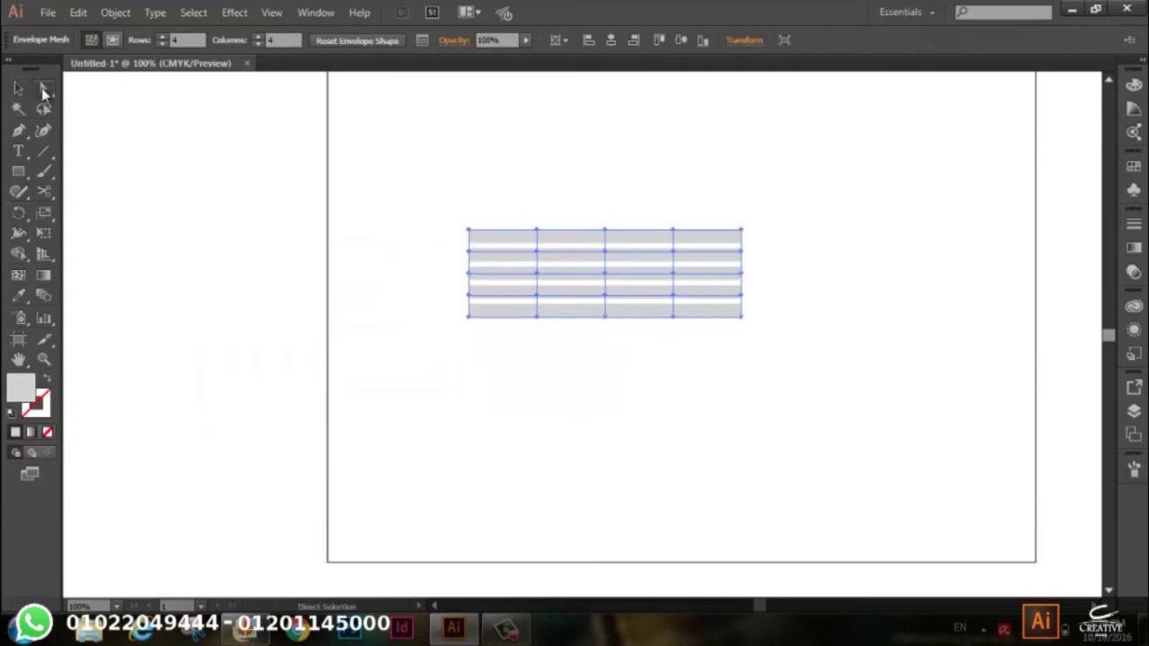
pyautogui.moveTo(563, 210); pyautogui.dragTo(505, 379)
pyautogui.moveTo(537, 235); pyautogui.dragTo(537, 182)
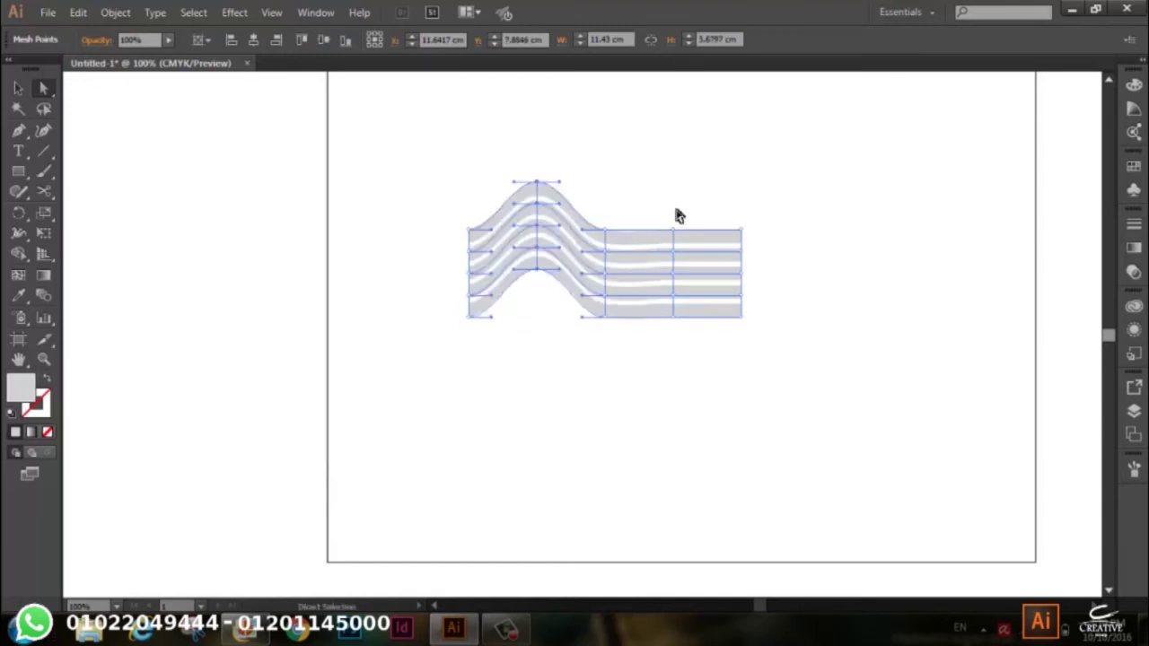
pyautogui.moveTo(689, 209); pyautogui.dragTo(650, 363)
pyautogui.moveTo(675, 232); pyautogui.dragTo(671, 176)
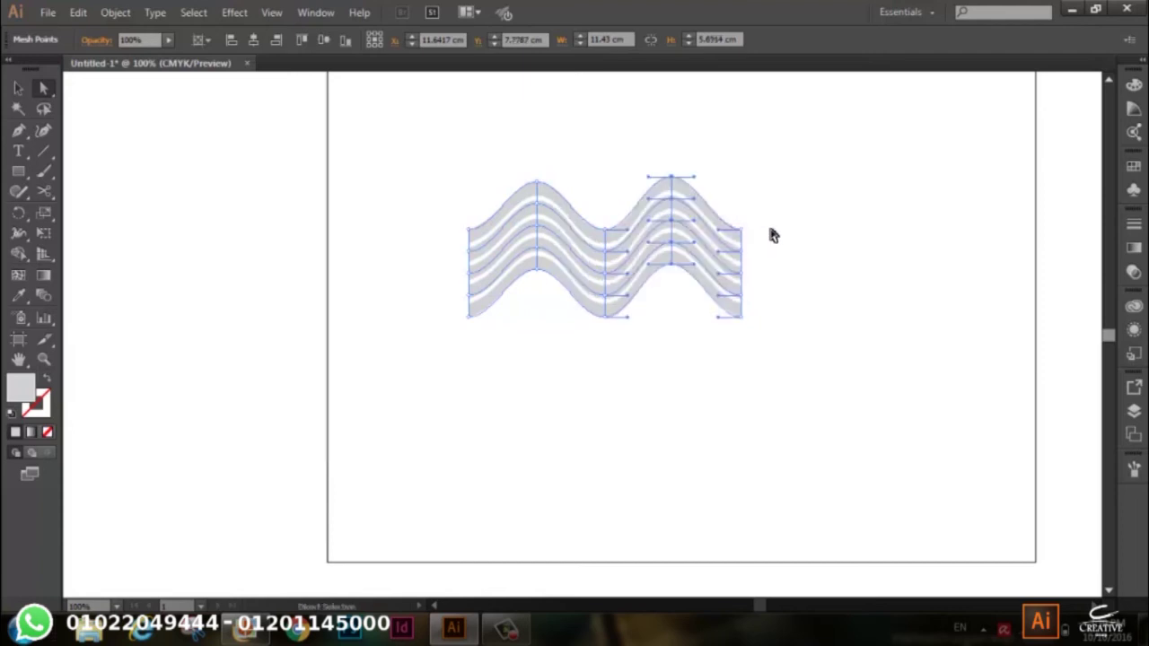
pyautogui.click(740, 231)
pyautogui.moveTo(674, 199); pyautogui.dragTo(671, 201)
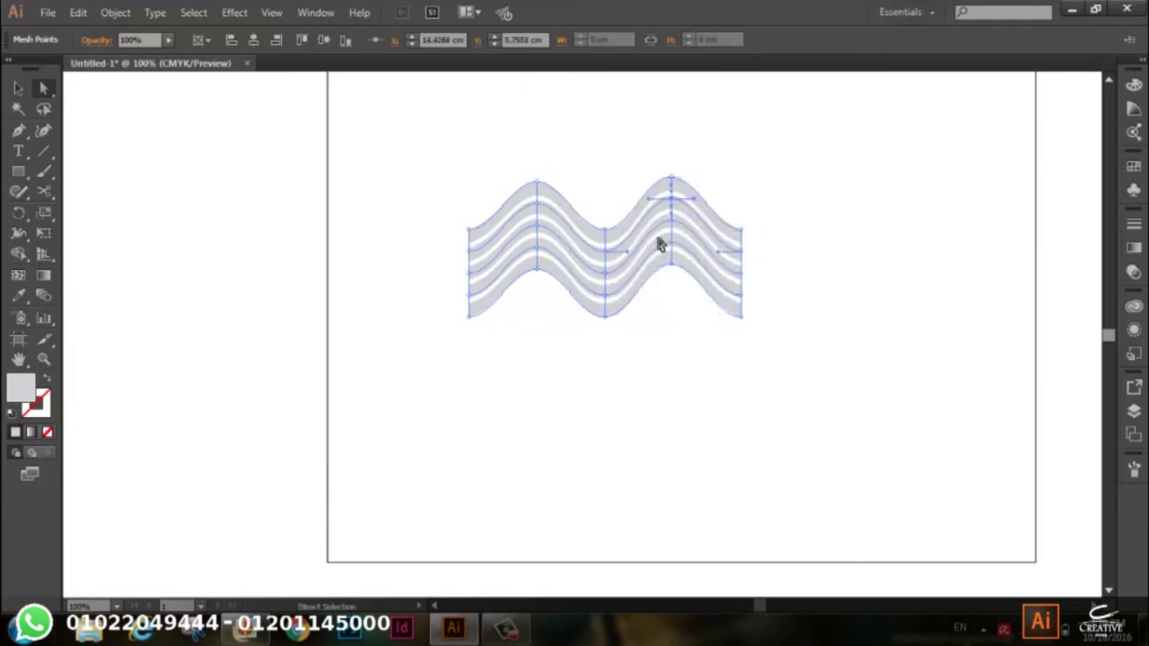
# Step: Deepen the middle trough and move the wave to the left of the artboard
pyautogui.click(607, 251)
pyautogui.moveTo(608, 236); pyautogui.dragTo(605, 300)
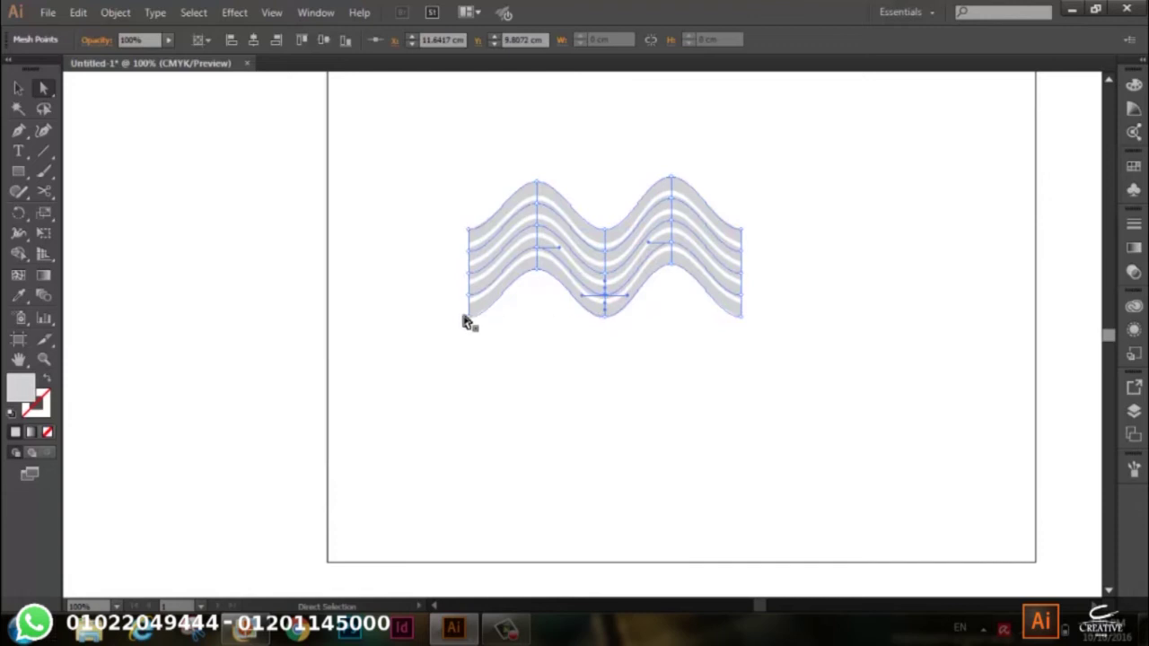
pyautogui.click(467, 316)
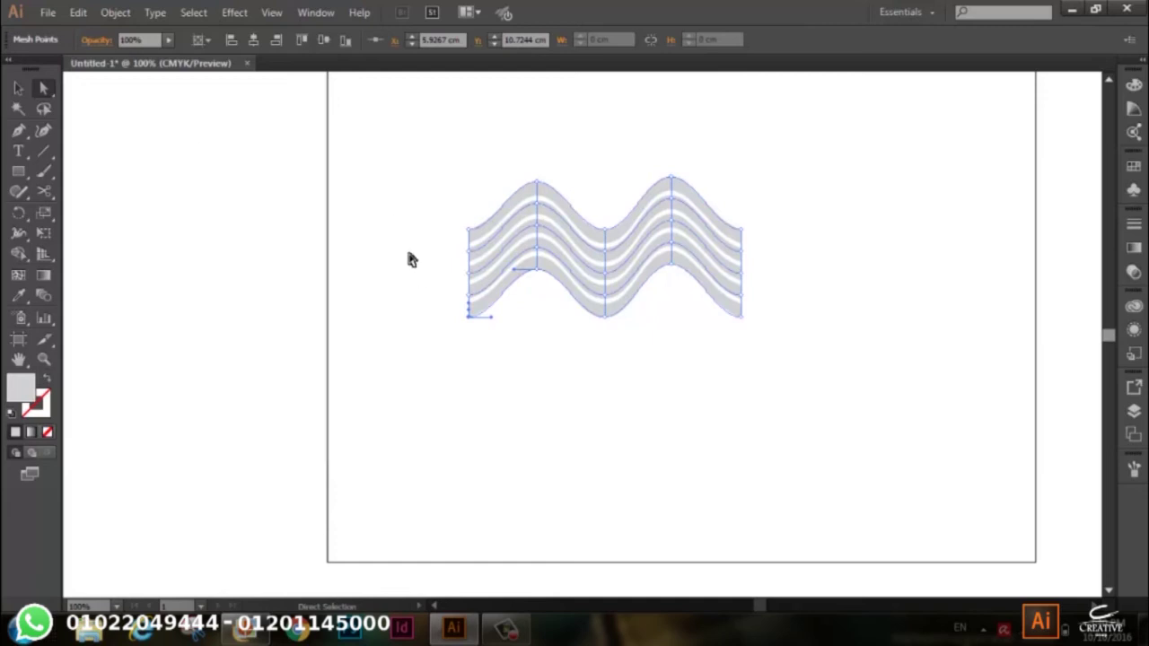
pyautogui.click(18, 88)
pyautogui.click(400, 273)
pyautogui.moveTo(566, 285); pyautogui.dragTo(169, 318)
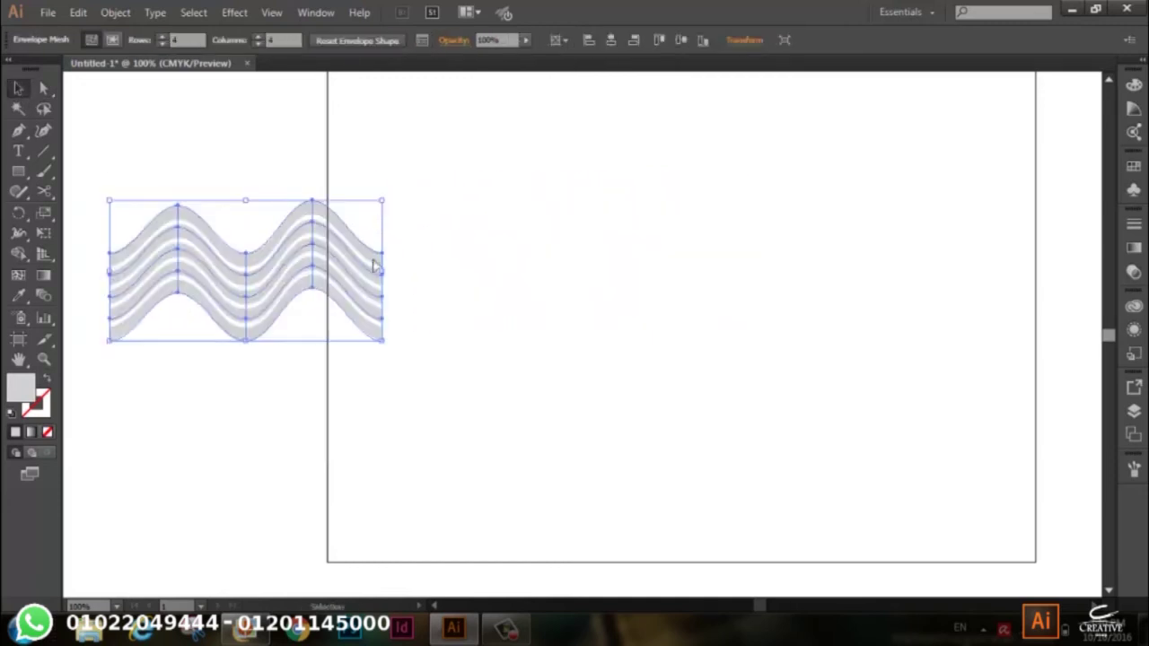
# Step: Delete the wave and build three touching thin vertical rectangles
pyautogui.press('Delete')
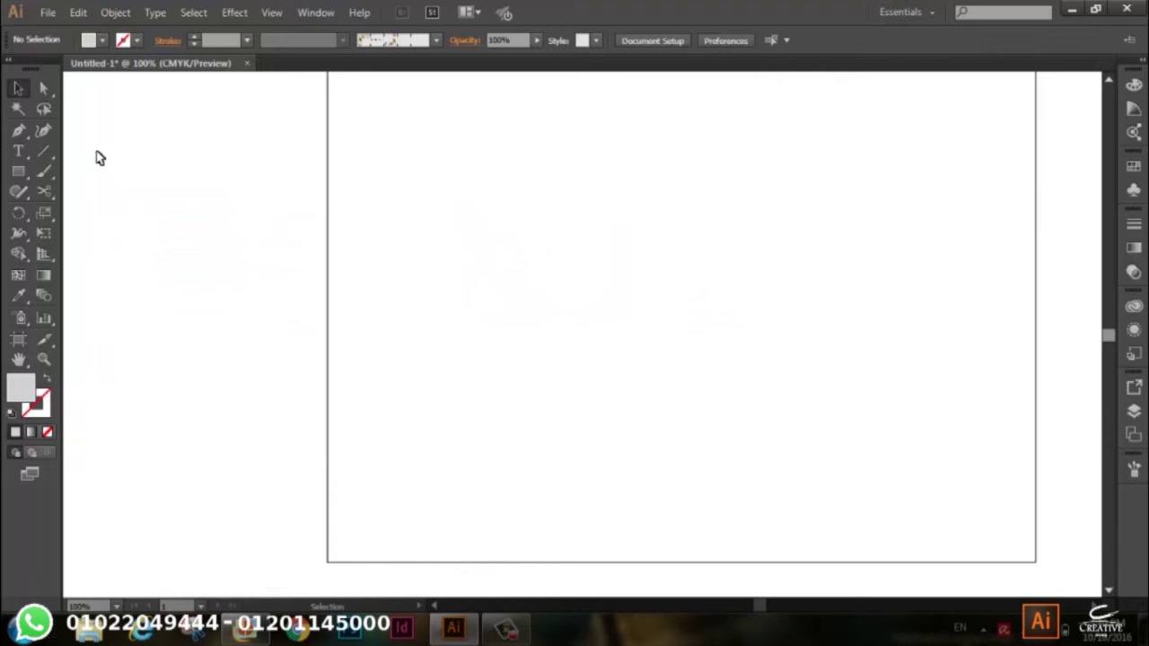
pyautogui.click(18, 170)
pyautogui.moveTo(531, 272); pyautogui.dragTo(543, 366)
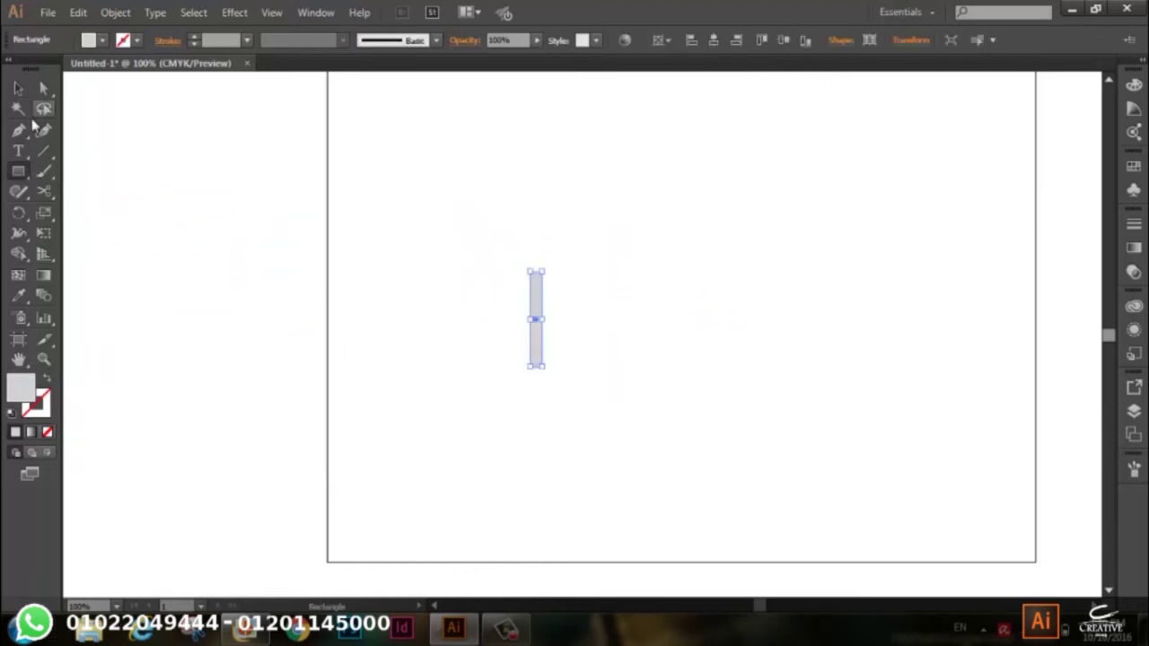
pyautogui.click(18, 88)
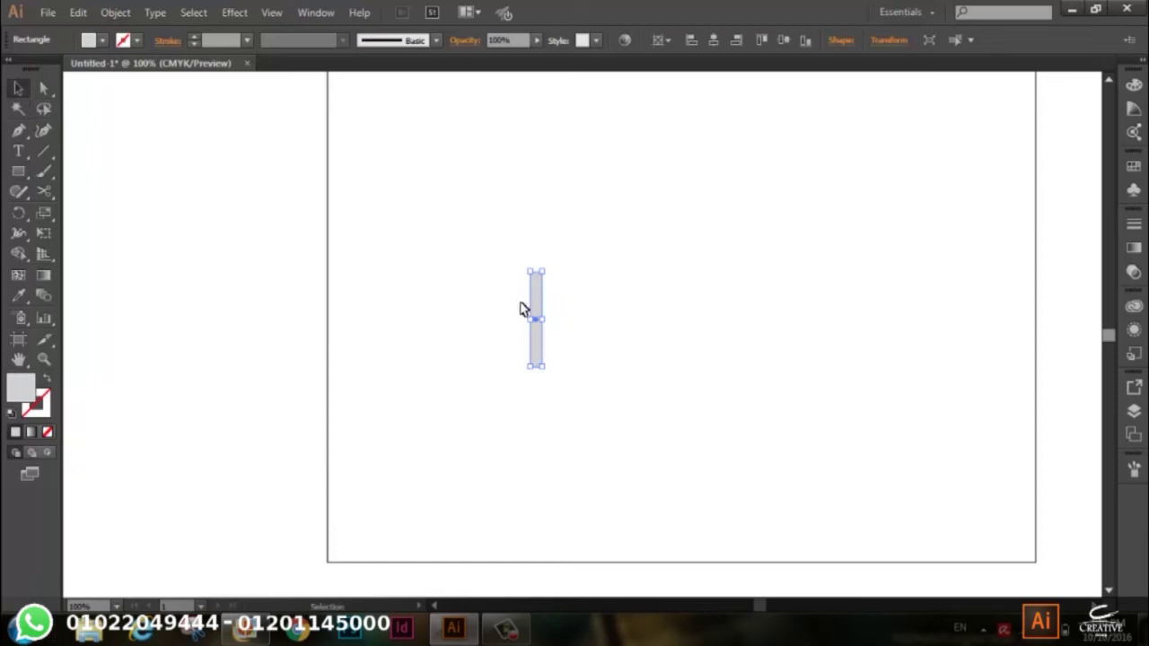
pyautogui.moveTo(536, 302); pyautogui.dragTo(552, 306)
pyautogui.hotkey('ctrl', 'd')
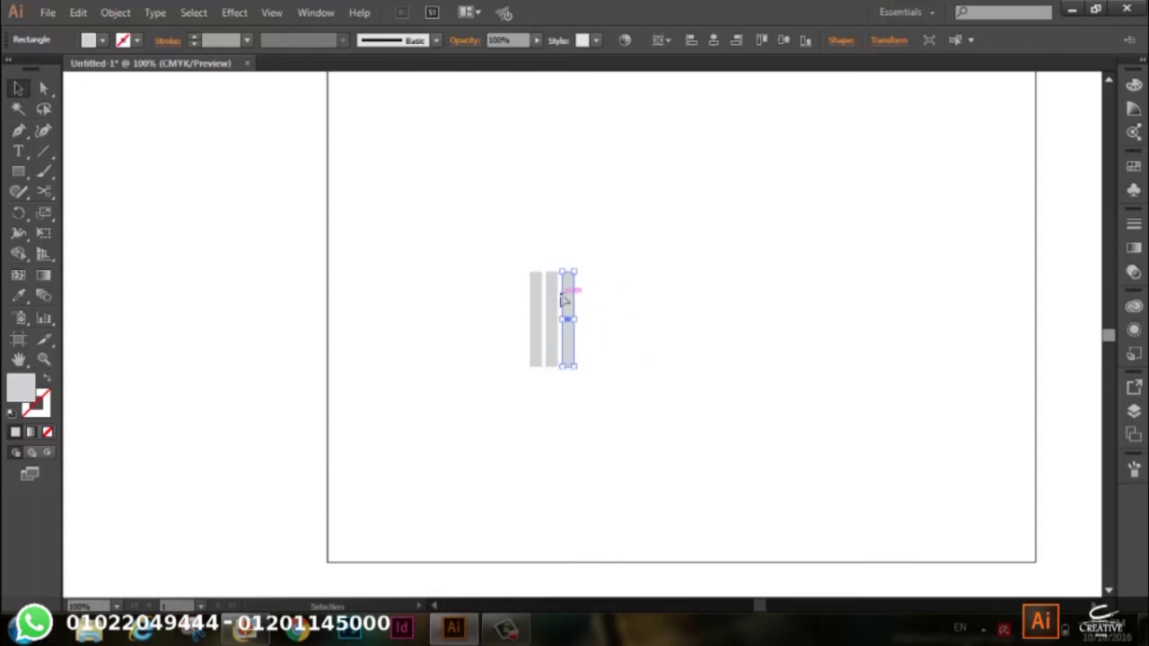
pyautogui.moveTo(564, 301); pyautogui.dragTo(547, 301)
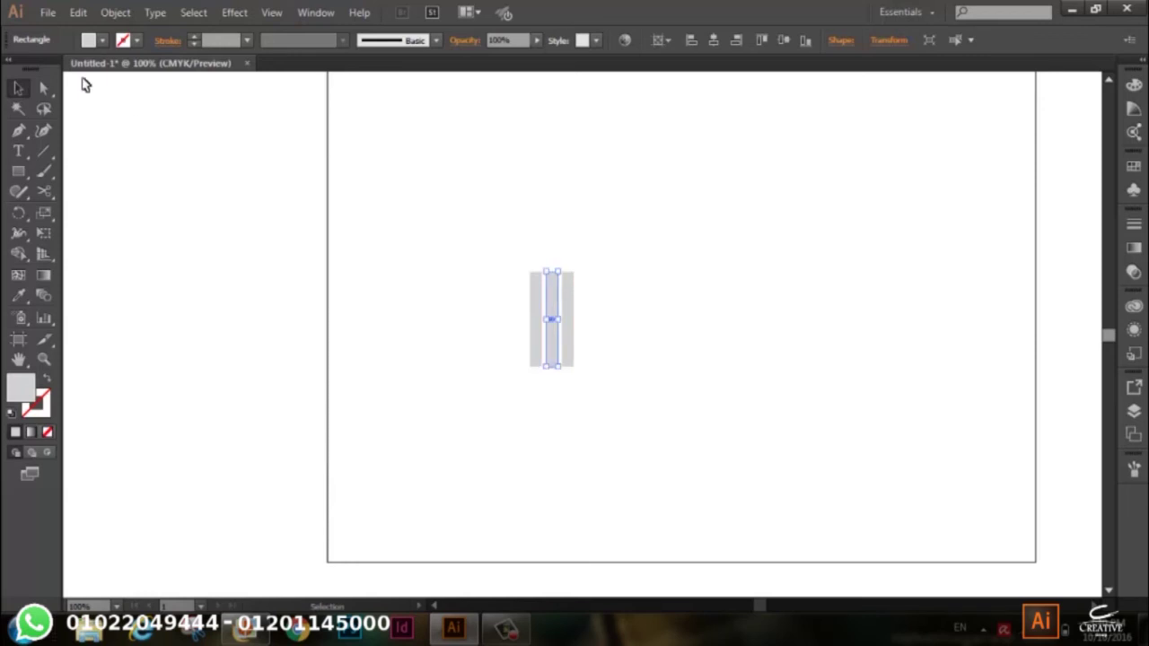
# Step: Fill the middle rectangle blue and the right one dark grey, nudged flush
pyautogui.click(100, 41)
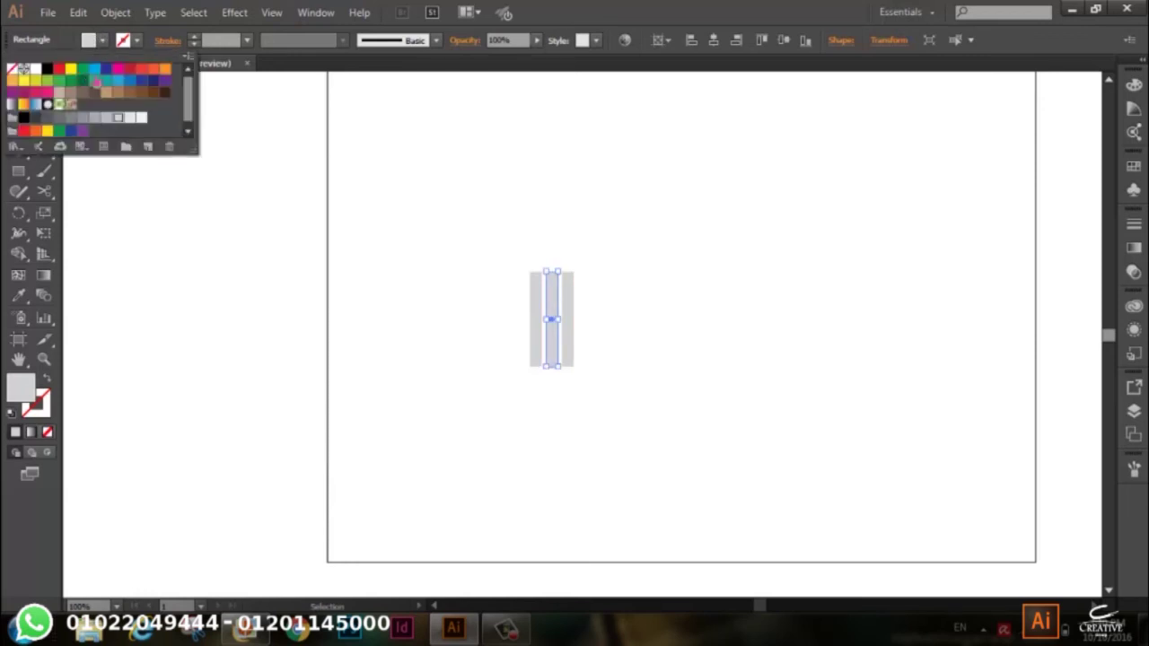
pyautogui.click(116, 79)
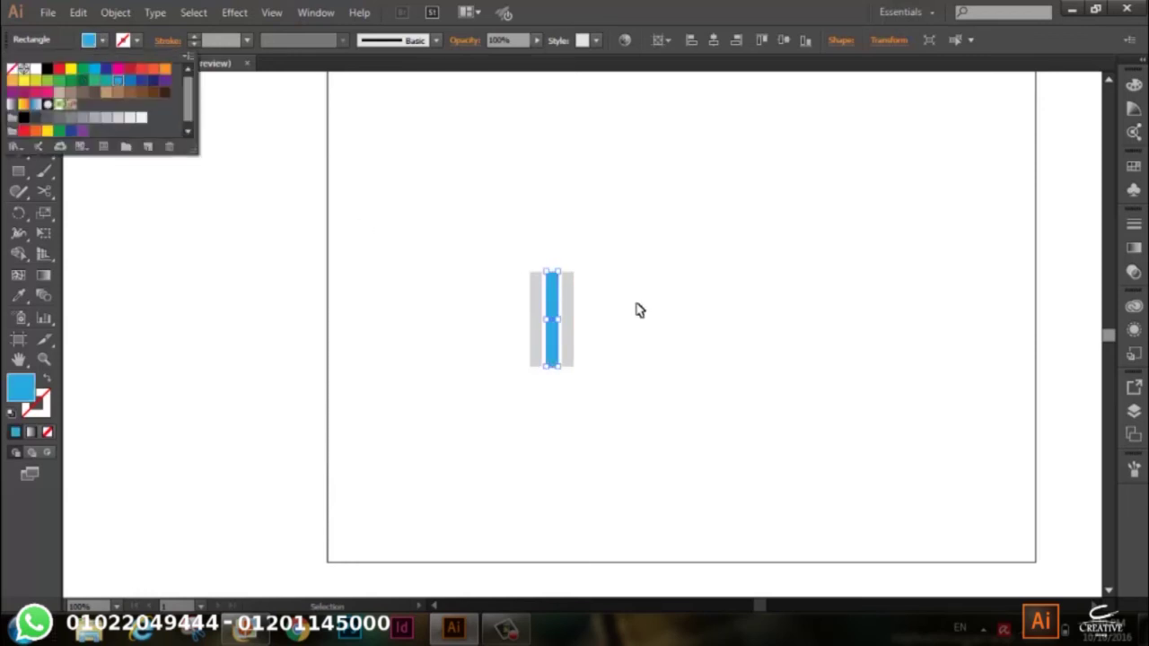
pyautogui.click(571, 289)
pyautogui.click(101, 40)
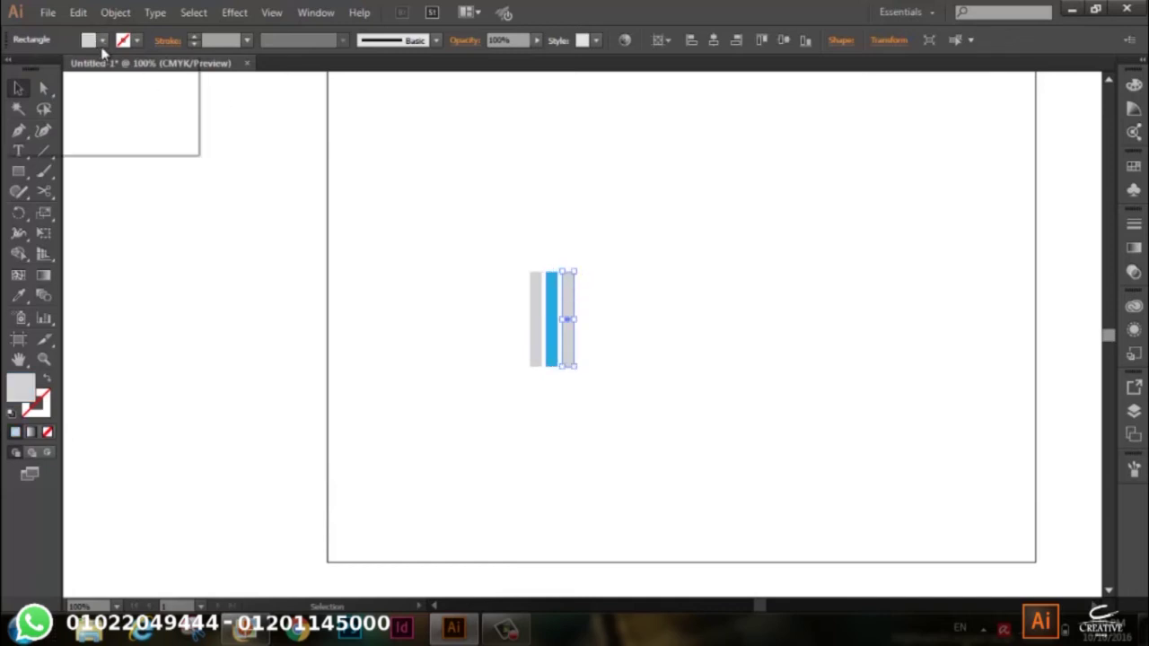
pyautogui.click(72, 117)
pyautogui.click(521, 297)
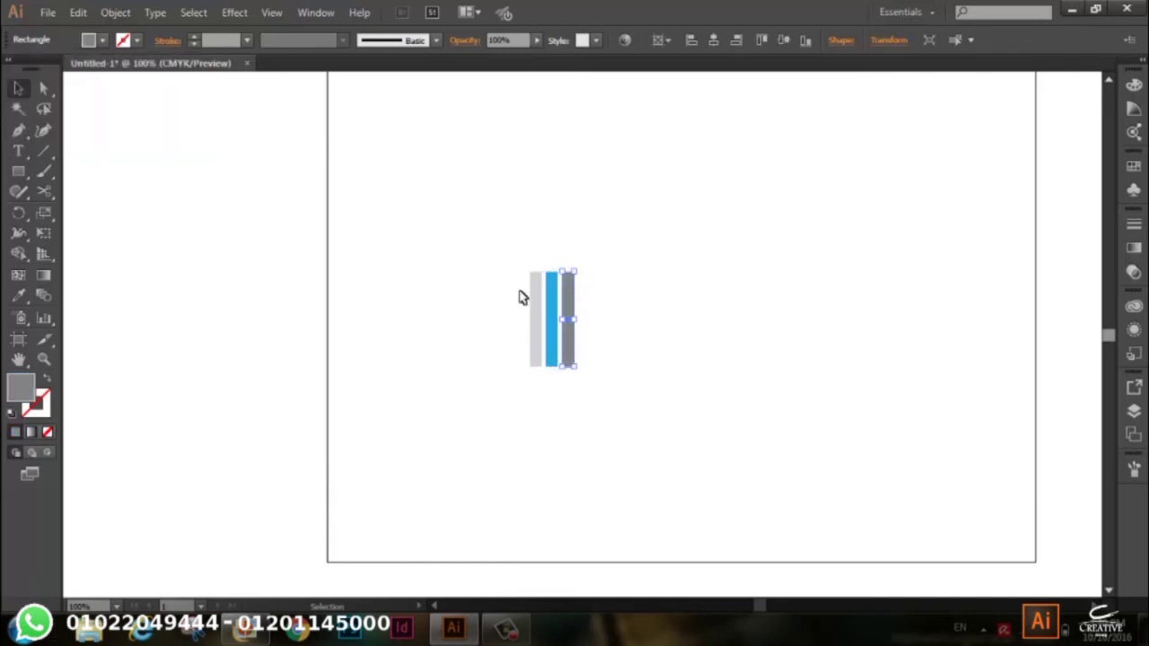
pyautogui.moveTo(611, 289); pyautogui.dragTo(554, 354)
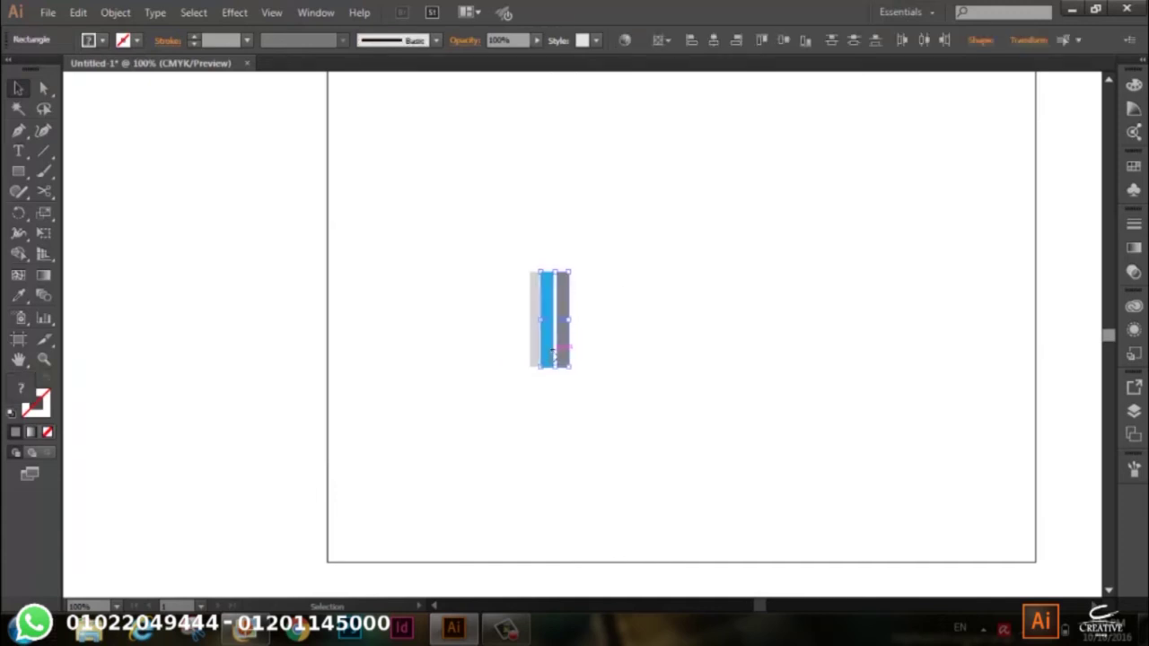
pyautogui.click(634, 352)
pyautogui.press('Left')
pyautogui.press('Left')
pyautogui.press('Left')
pyautogui.press('Left')
pyautogui.press('Left')
pyautogui.press('Left')
pyautogui.press('Left')
# Step: Draw a grey triangle with the Polygon tool and position it over the striped bar
pyautogui.click(667, 334)
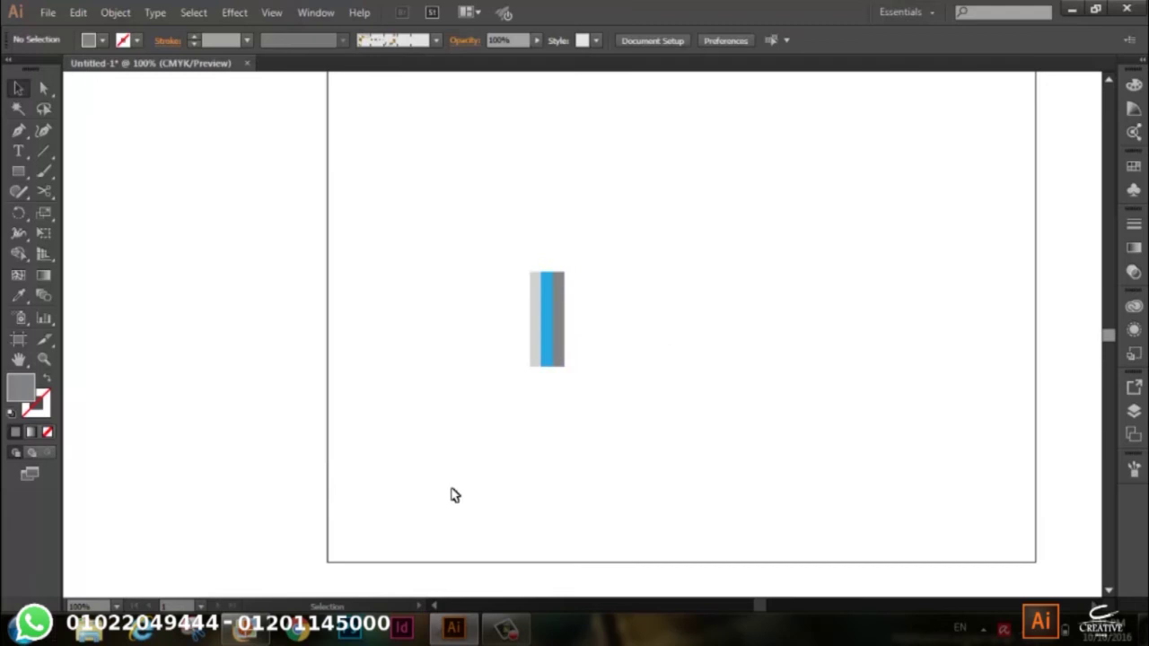
pyautogui.moveTo(608, 260); pyautogui.dragTo(510, 395)
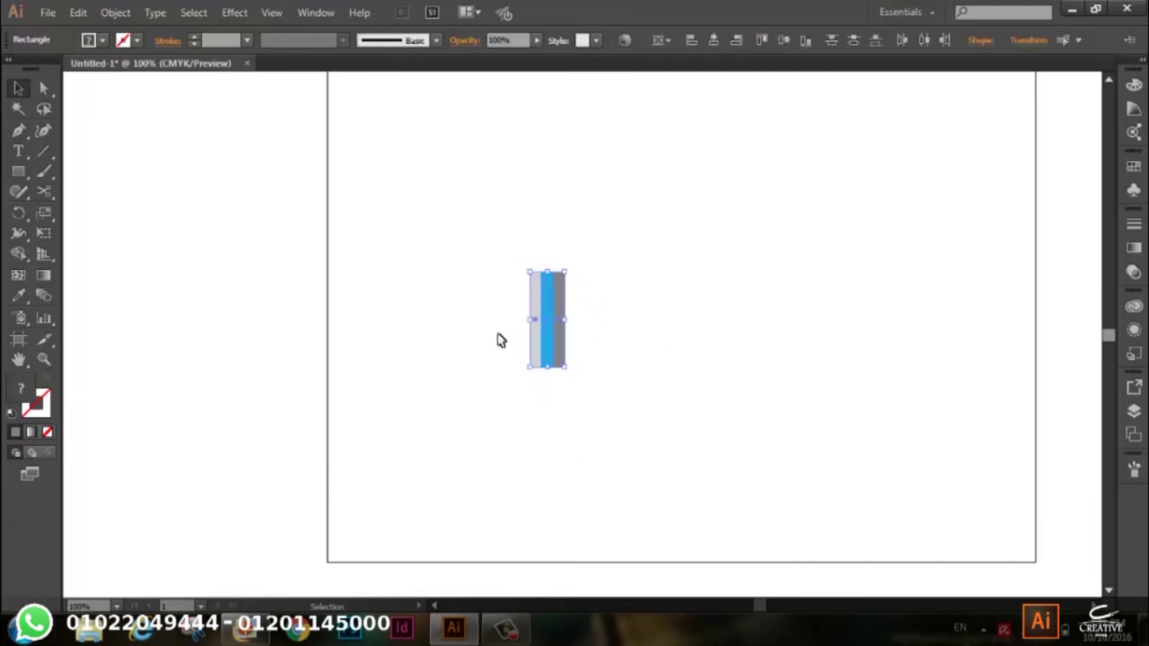
pyautogui.click(20, 172)
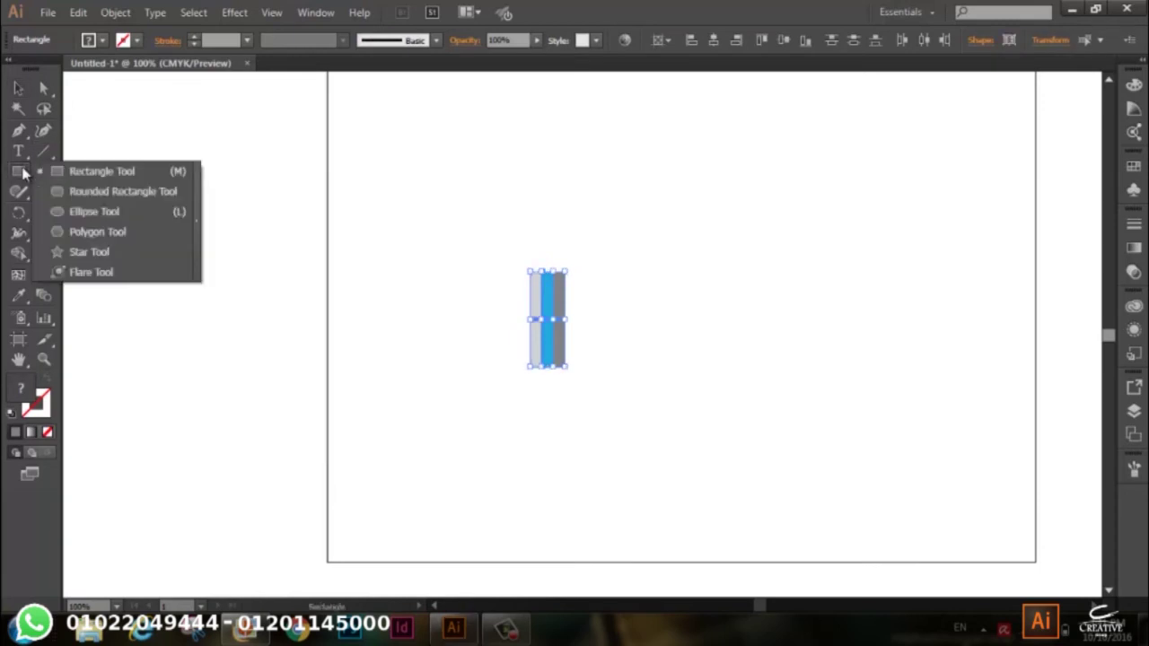
pyautogui.click(132, 233)
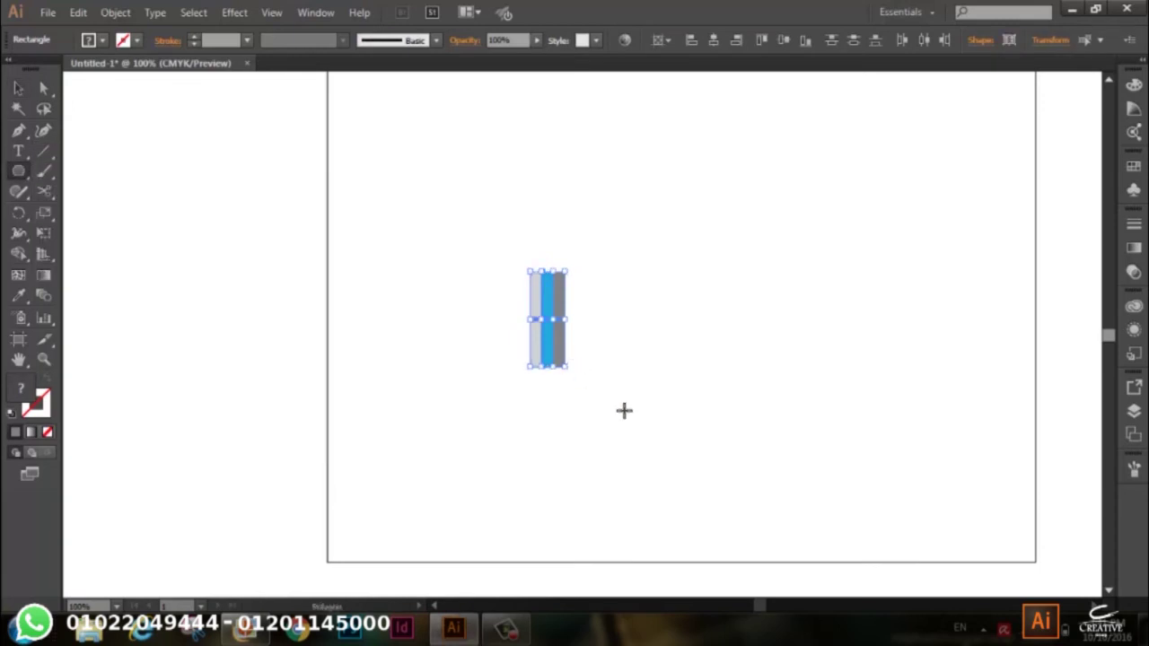
pyautogui.moveTo(539, 259); pyautogui.dragTo(534, 364)
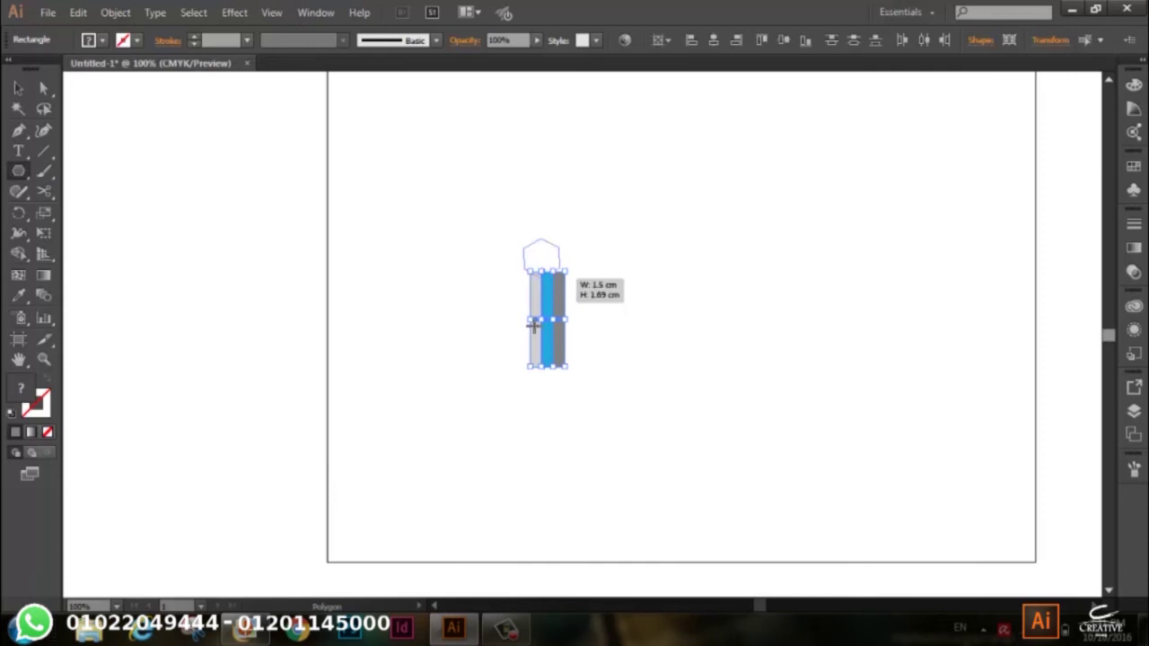
pyautogui.press('Down')
pyautogui.press('Down')
pyautogui.press('Down')
pyautogui.moveTo(534, 363); pyautogui.dragTo(533, 332)
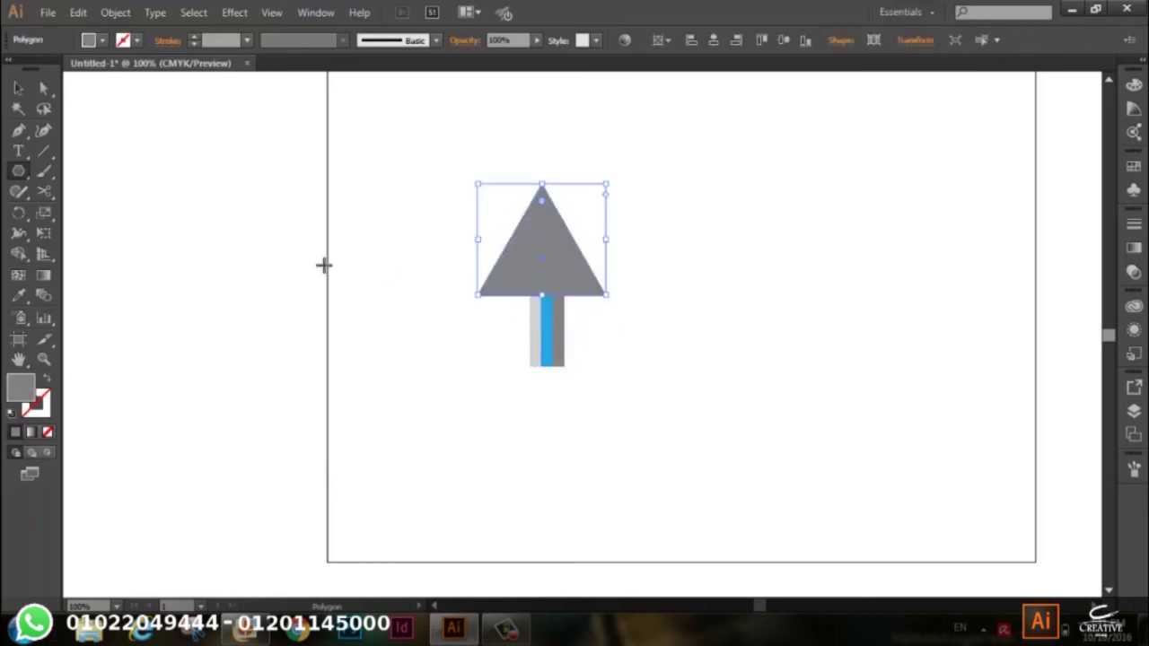
pyautogui.click(18, 87)
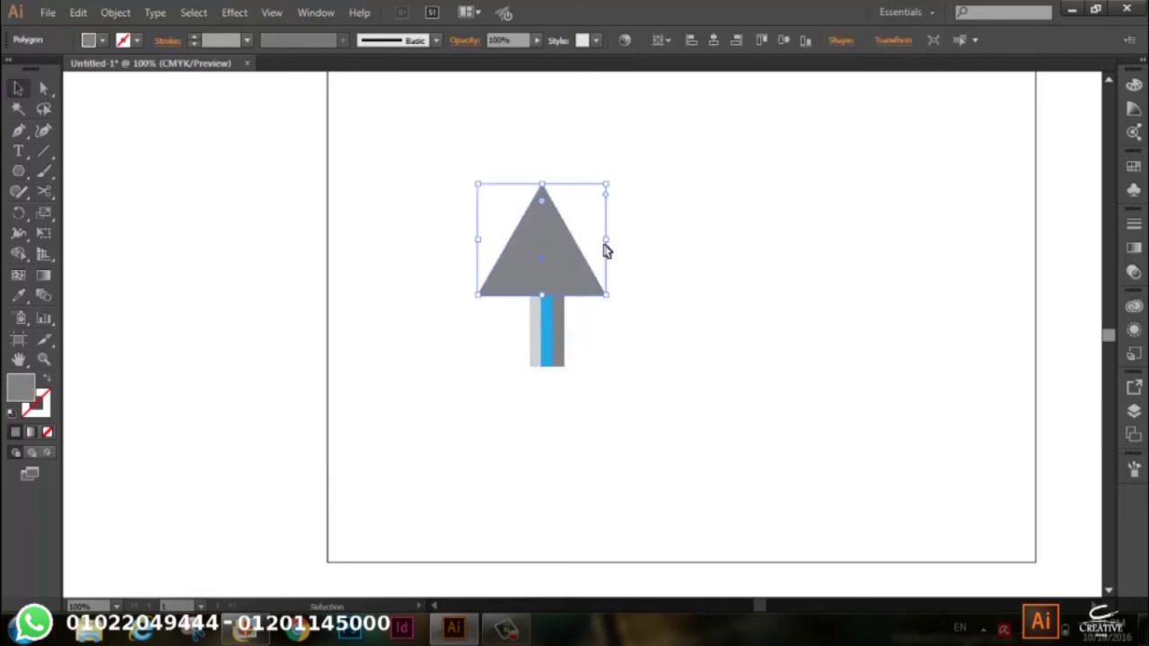
pyautogui.moveTo(555, 244); pyautogui.dragTo(564, 317)
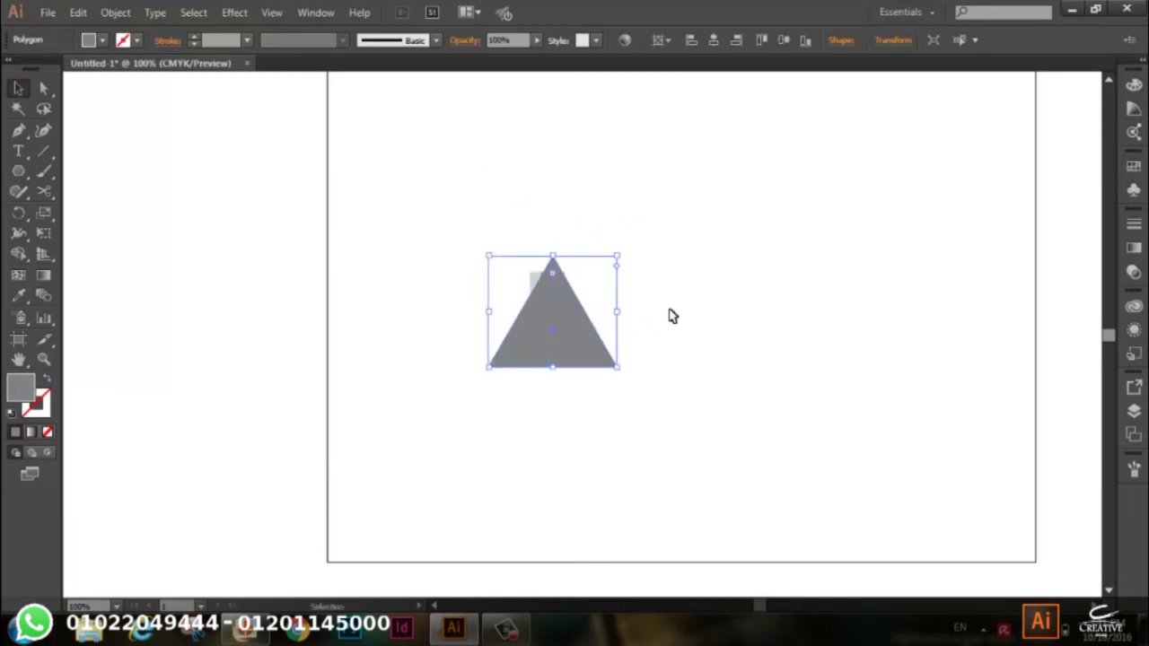
# Step: Centre the triangle on the stripes, envelope them with Make with Top Object, then undo it
pyautogui.press('Left')
pyautogui.press('Left')
pyautogui.press('Left')
pyautogui.press('Left')
pyautogui.press('Left')
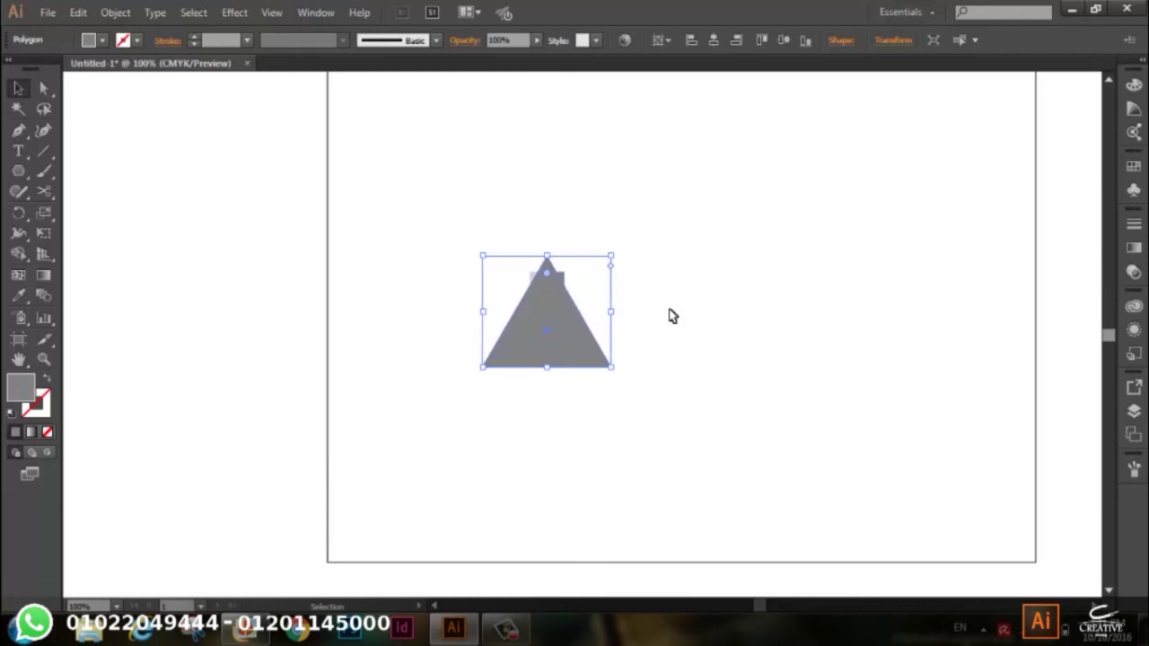
pyautogui.click(673, 316)
pyautogui.moveTo(634, 232); pyautogui.dragTo(471, 469)
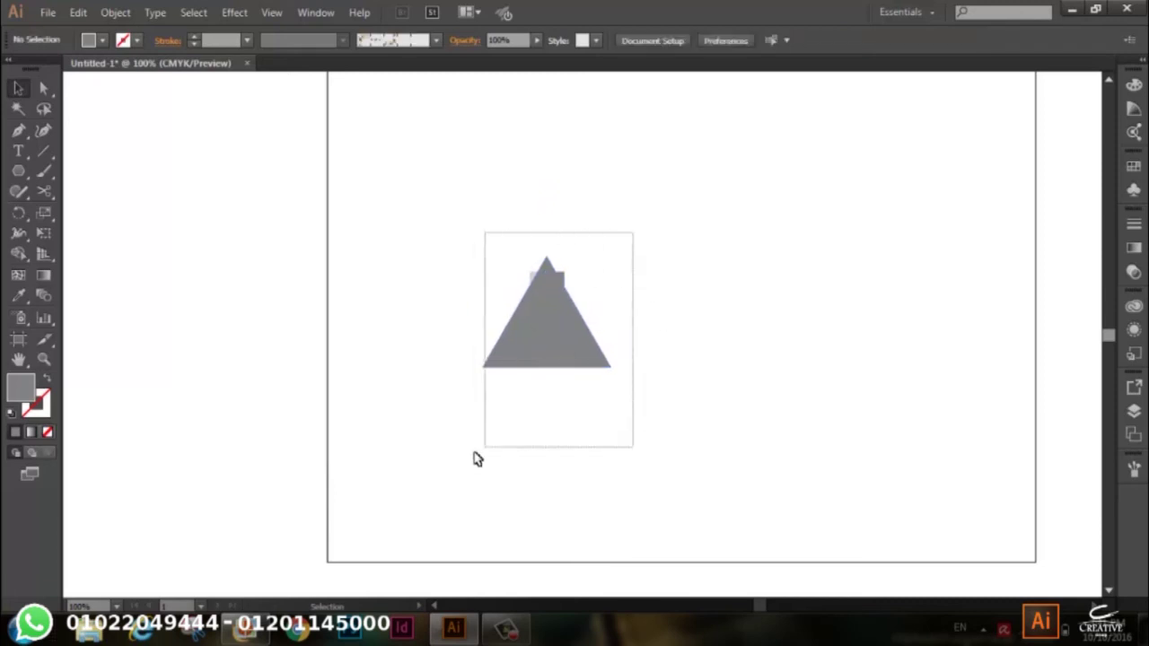
pyautogui.click(116, 14)
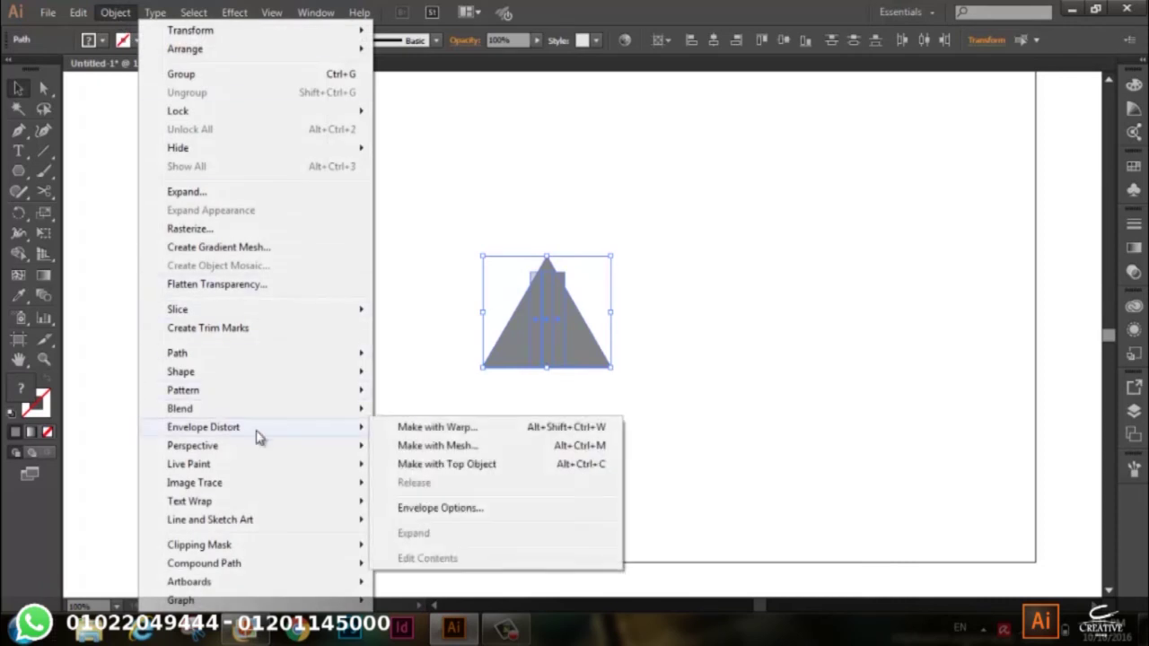
pyautogui.moveTo(203, 428)
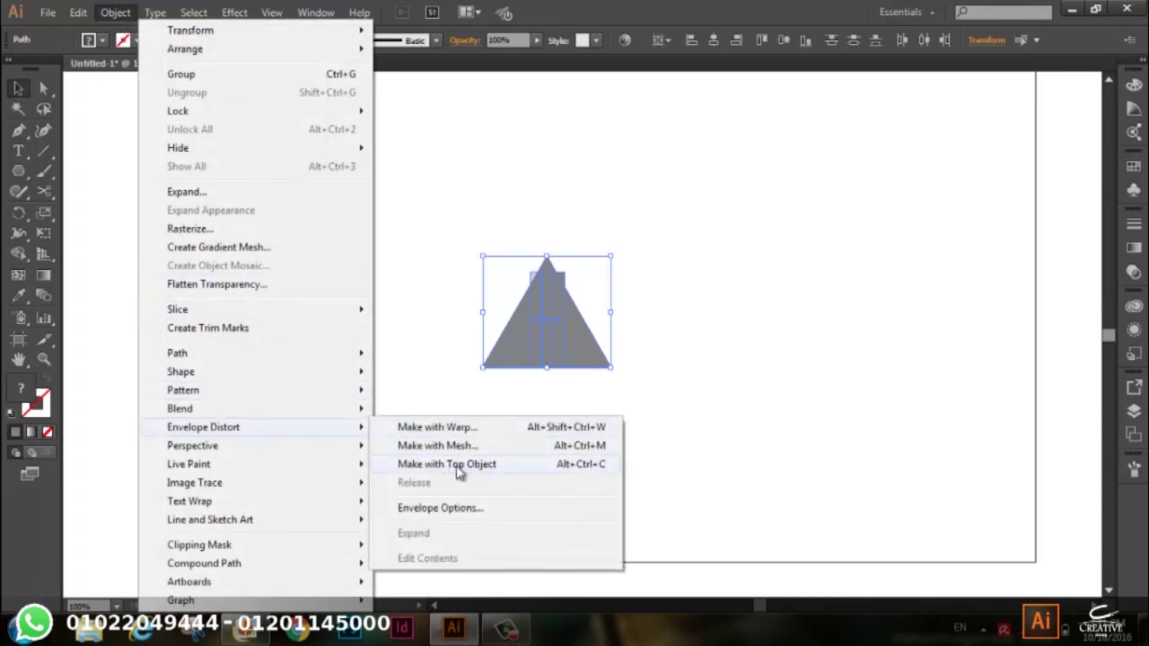
pyautogui.click(459, 473)
pyautogui.click(598, 468)
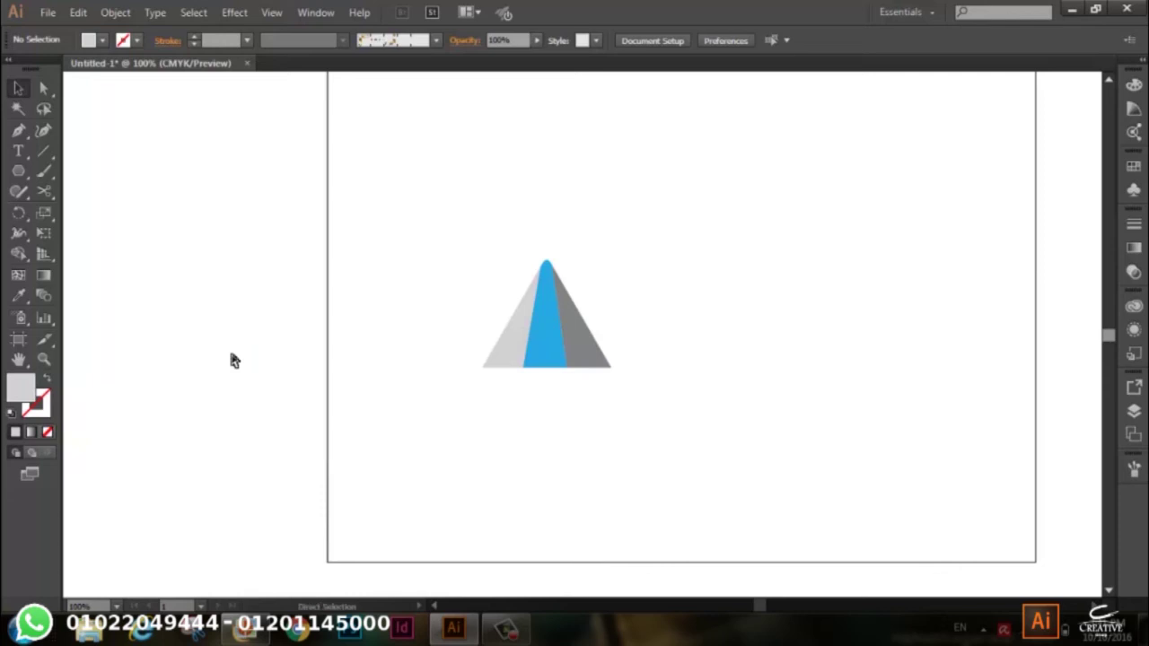
pyautogui.hotkey('ctrl', 'a')
pyautogui.hotkey('ctrl', '8')
# Step: Move the plain grey triangle off to the right of the stripes
pyautogui.click(629, 320)
pyautogui.moveTo(599, 348); pyautogui.dragTo(840, 368)
pyautogui.click(395, 352)
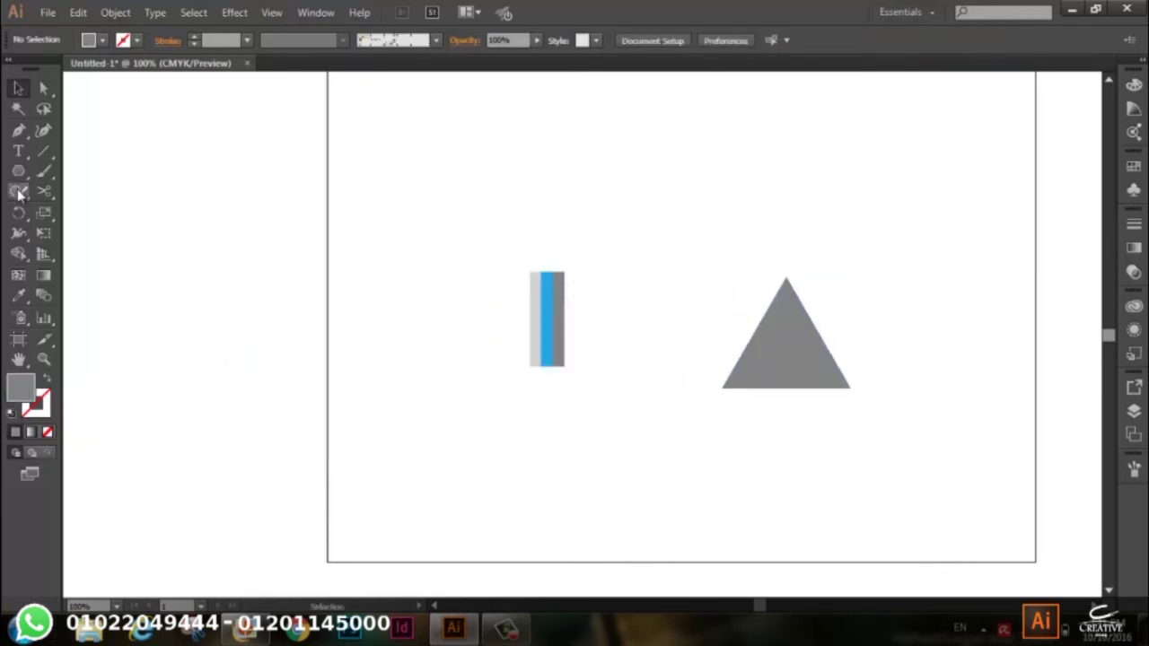
# Step: Draw a grey circle with the Ellipse Tool, centred over the striped bar
pyautogui.click(19, 176)
pyautogui.click(94, 212)
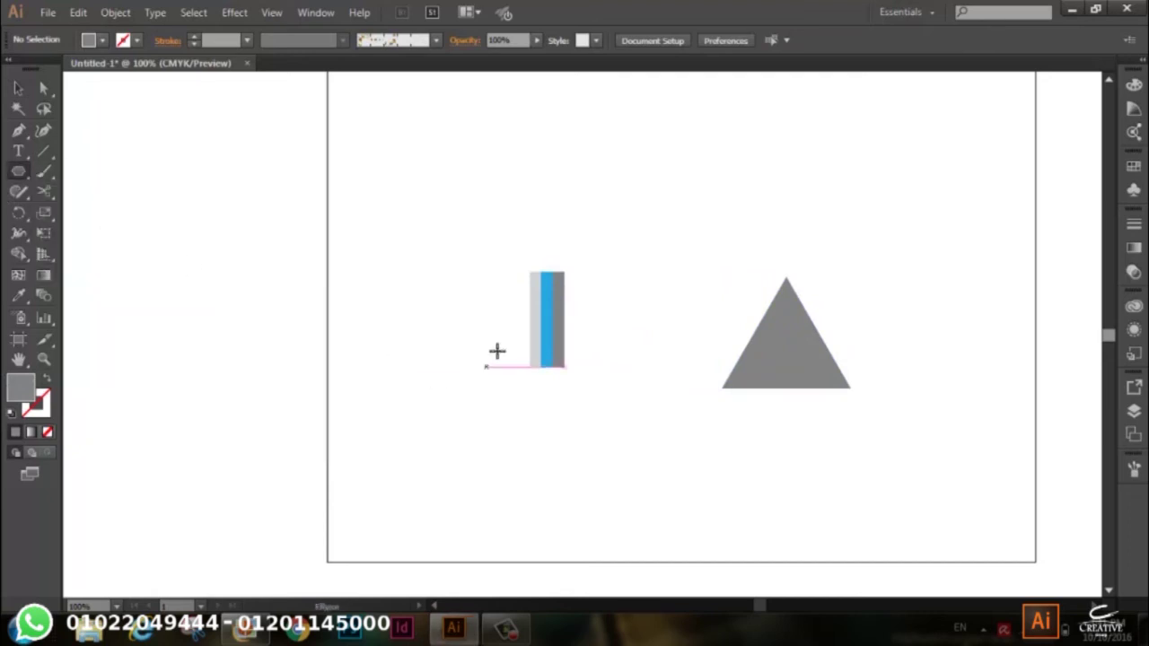
pyautogui.moveTo(546, 316)
pyautogui.mouseDown()
pyautogui.moveTo(579, 379)
pyautogui.moveTo(569, 361)
pyautogui.mouseUp()
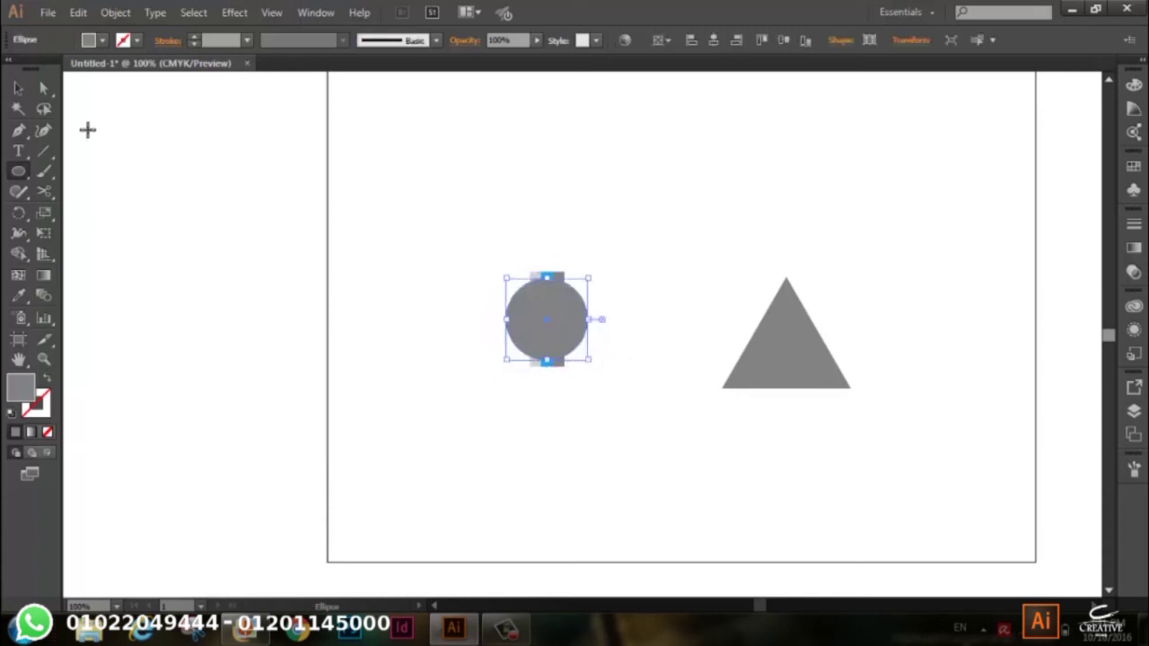
pyautogui.click(17, 88)
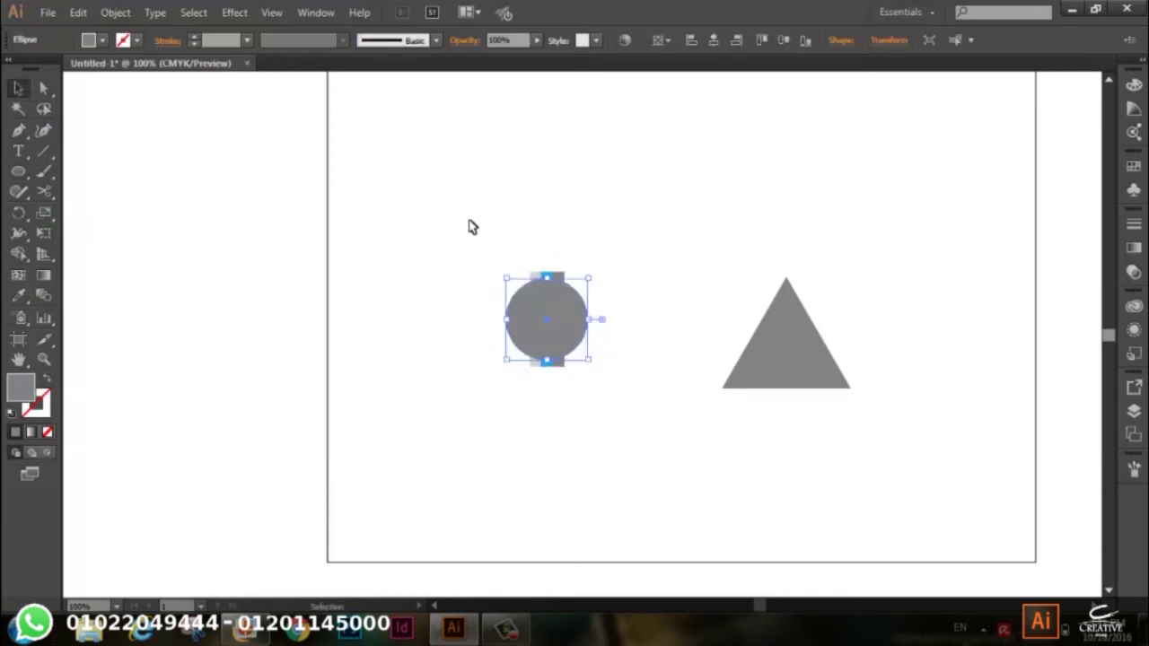
pyautogui.click(723, 309)
# Step: Envelope the light gray, blue and dark gray stripes into the circle with Make with Top Object
pyautogui.moveTo(660, 249); pyautogui.dragTo(504, 447)
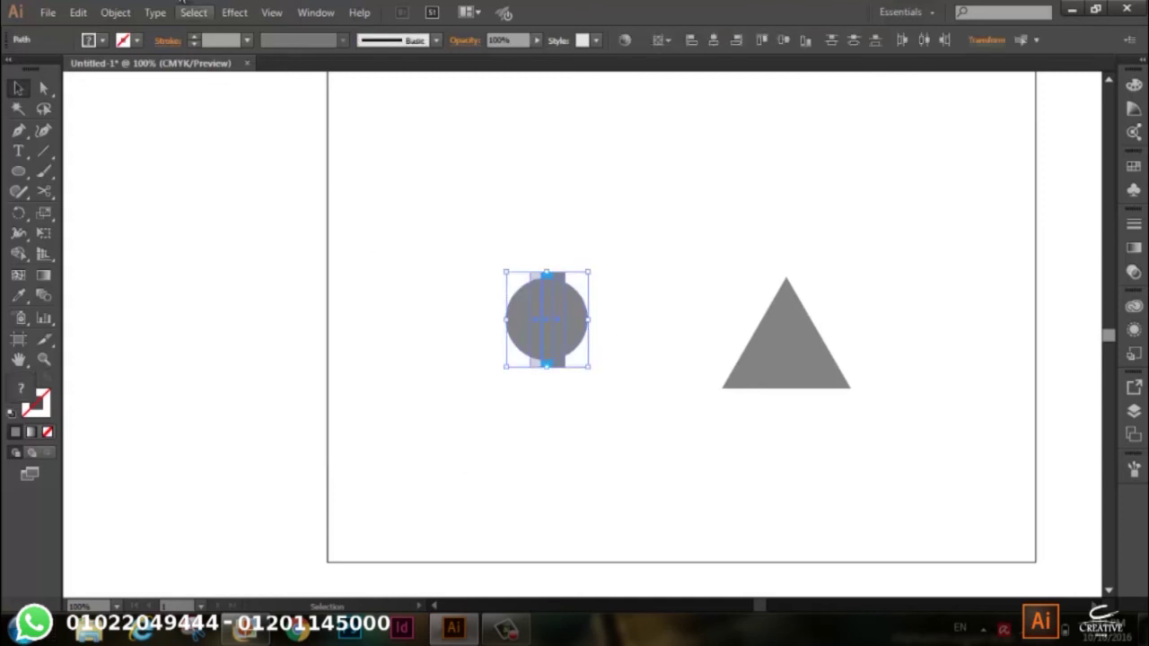
pyautogui.click(120, 15)
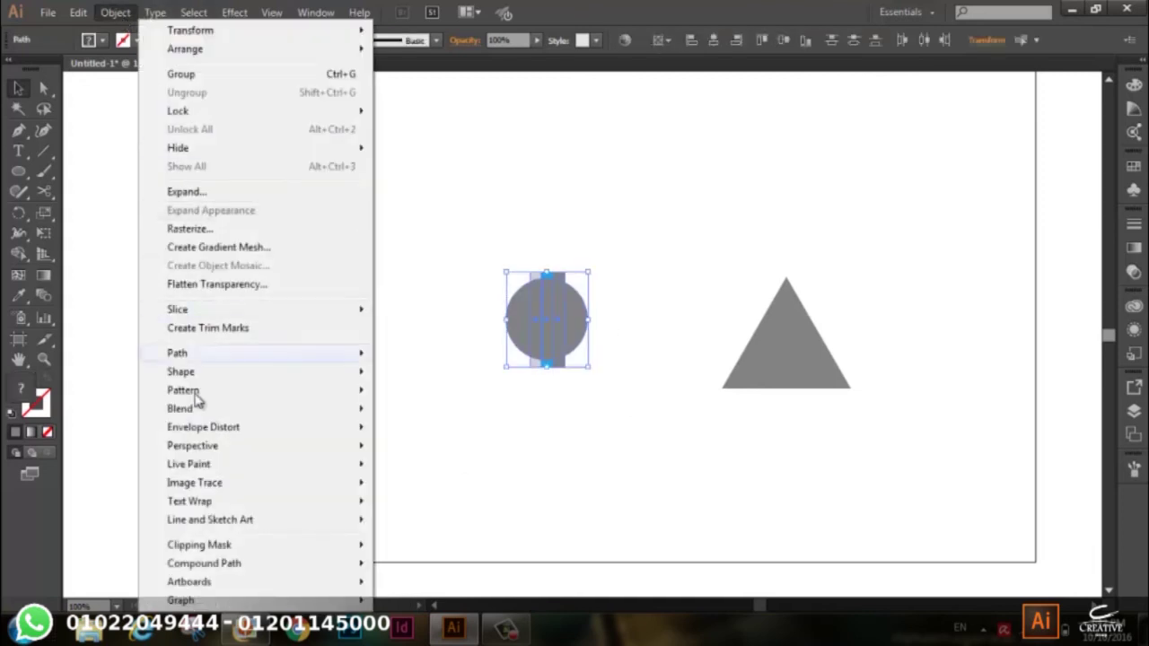
pyautogui.moveTo(204, 428)
pyautogui.click(405, 467)
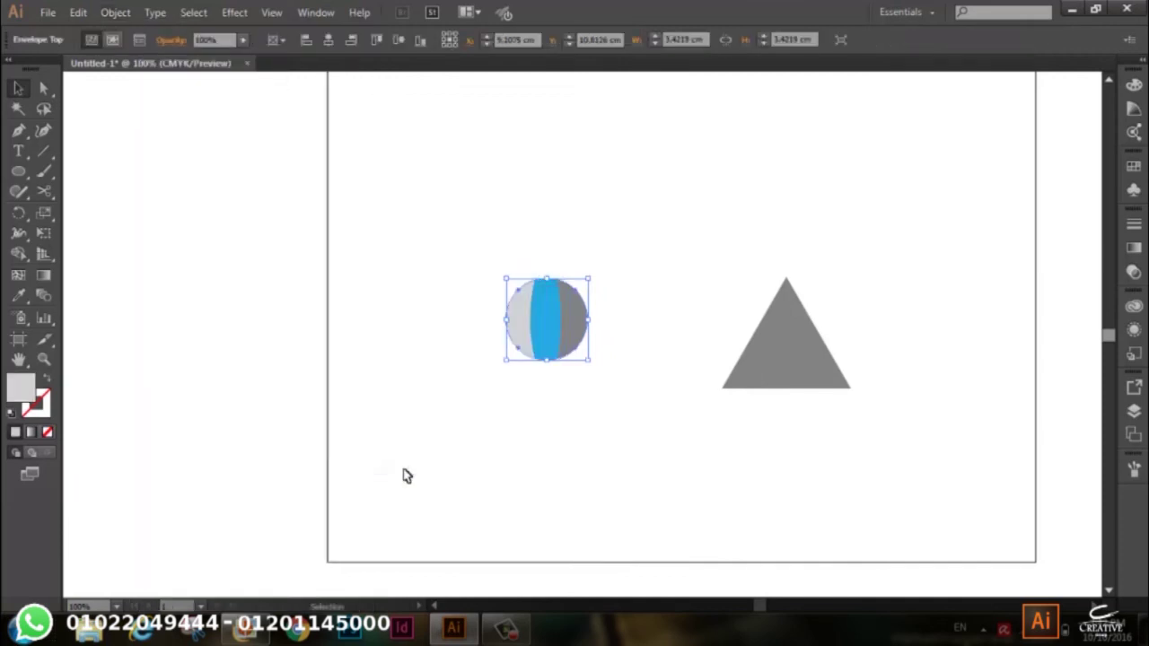
pyautogui.click(571, 447)
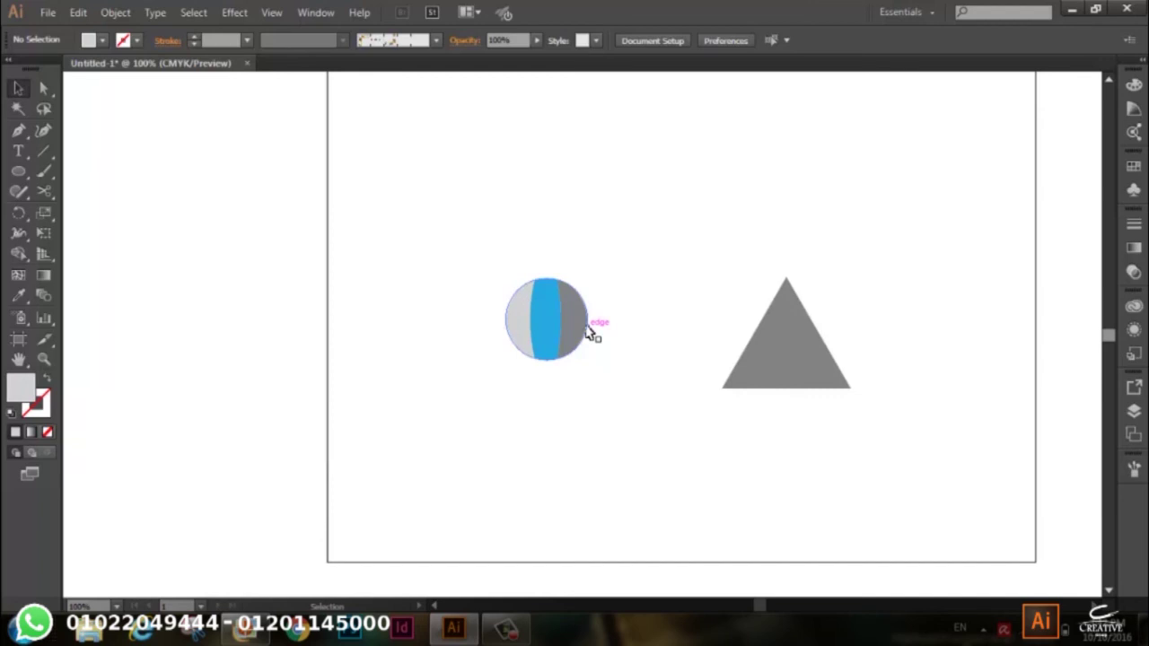
# Step: Move the striped ball up and to the right
pyautogui.moveTo(631, 246); pyautogui.dragTo(521, 375)
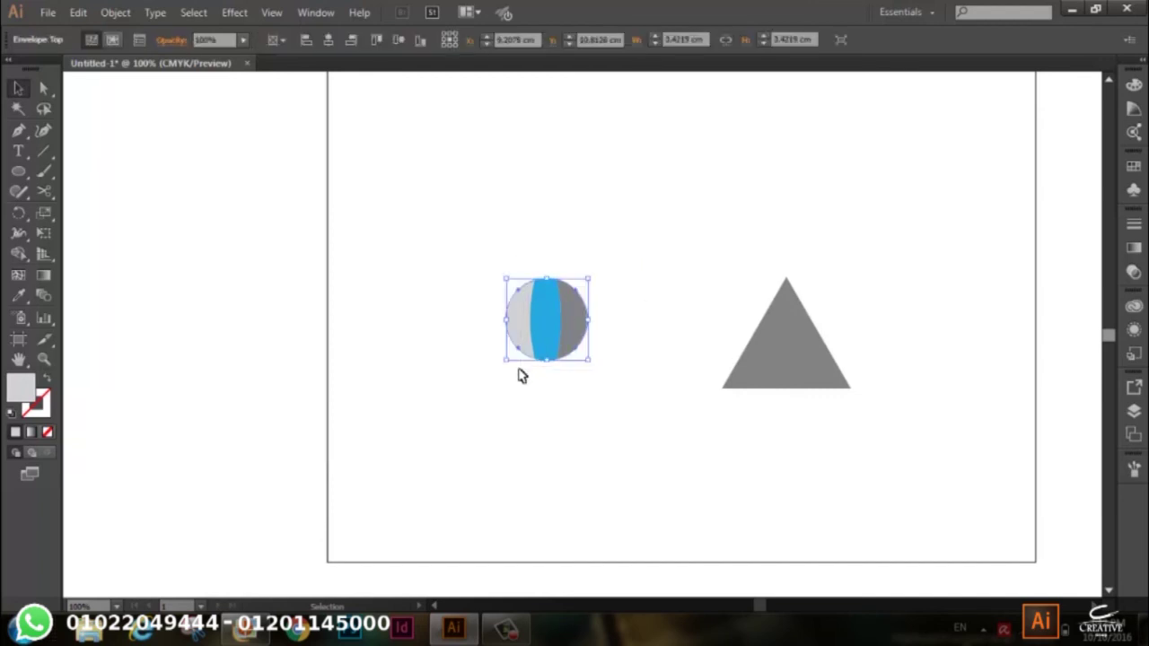
pyautogui.moveTo(538, 326); pyautogui.dragTo(678, 222)
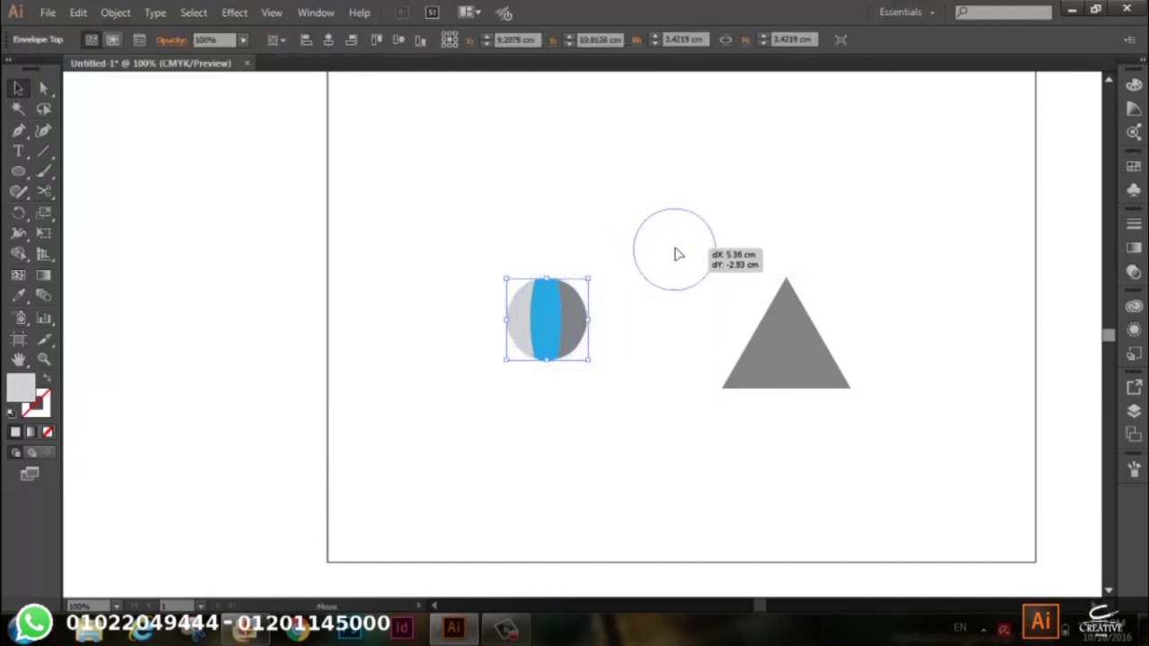
pyautogui.click(464, 424)
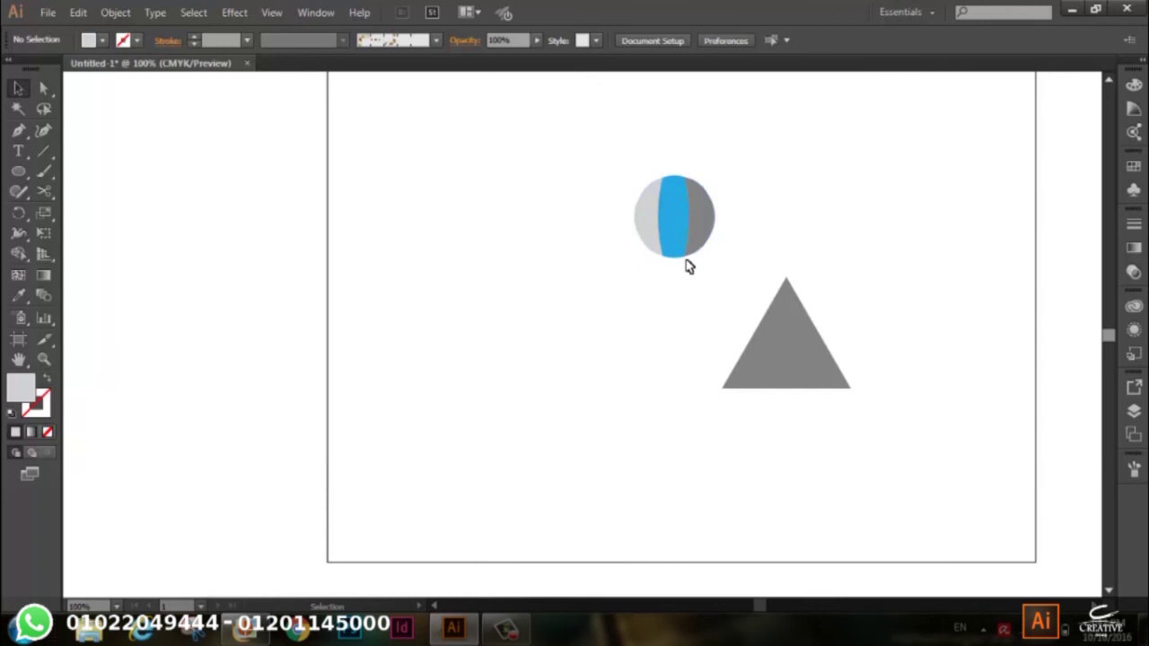
# Step: Shift the spare grey triangle around, then delete it
pyautogui.moveTo(790, 370); pyautogui.dragTo(537, 357)
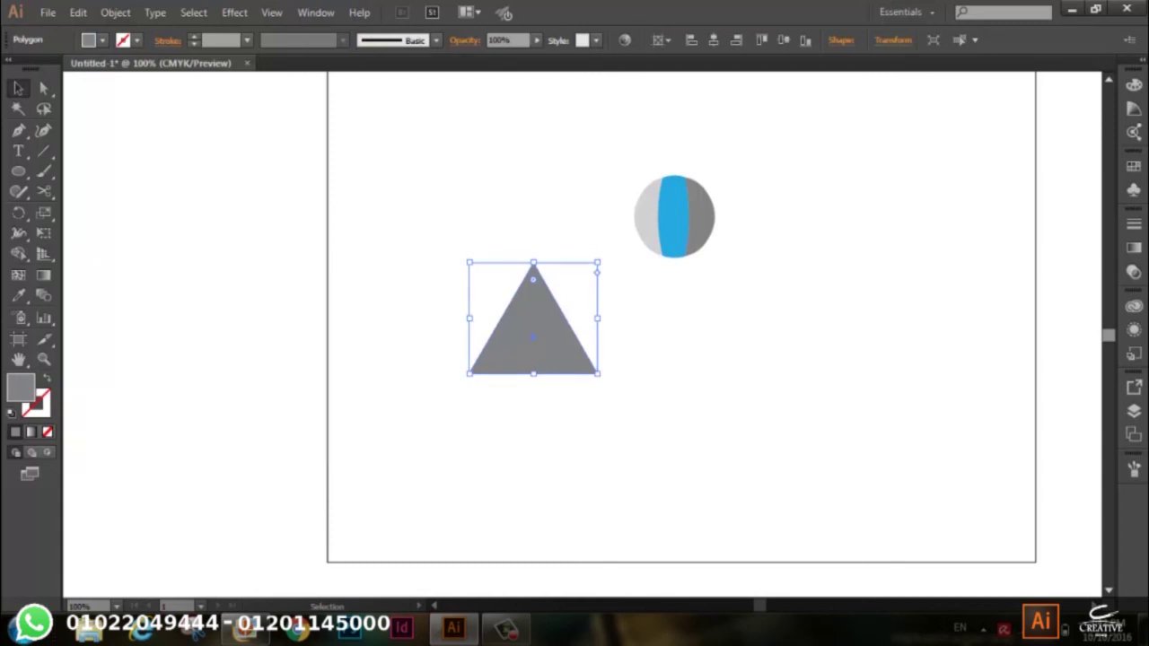
pyautogui.moveTo(511, 360); pyautogui.dragTo(774, 378)
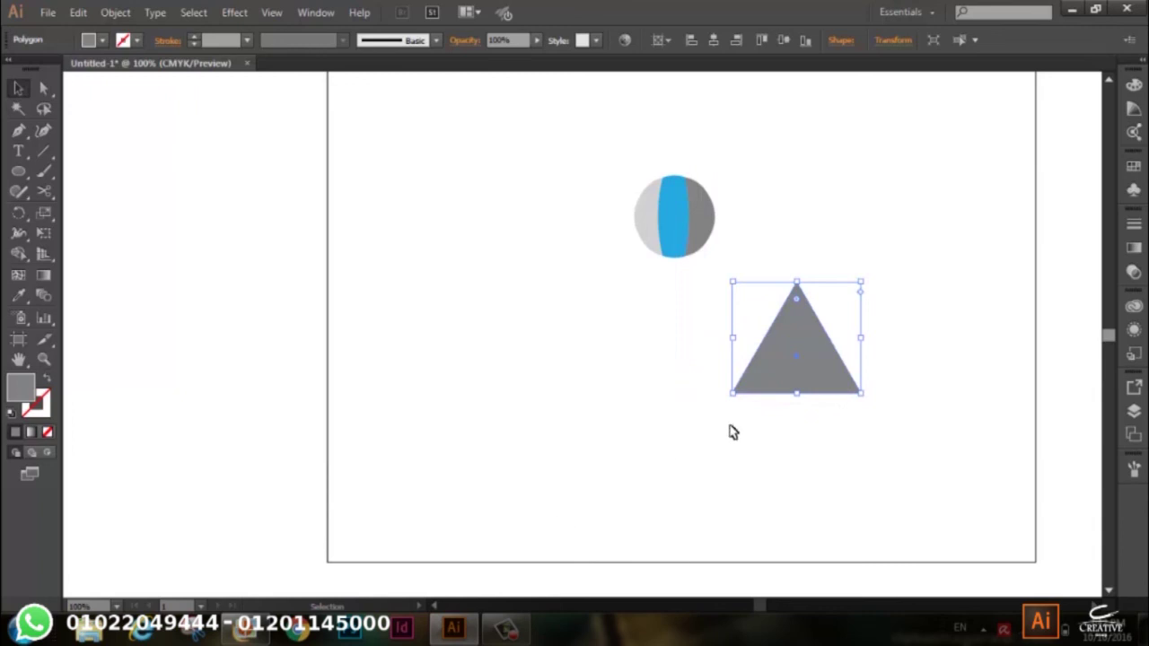
pyautogui.press('Delete')
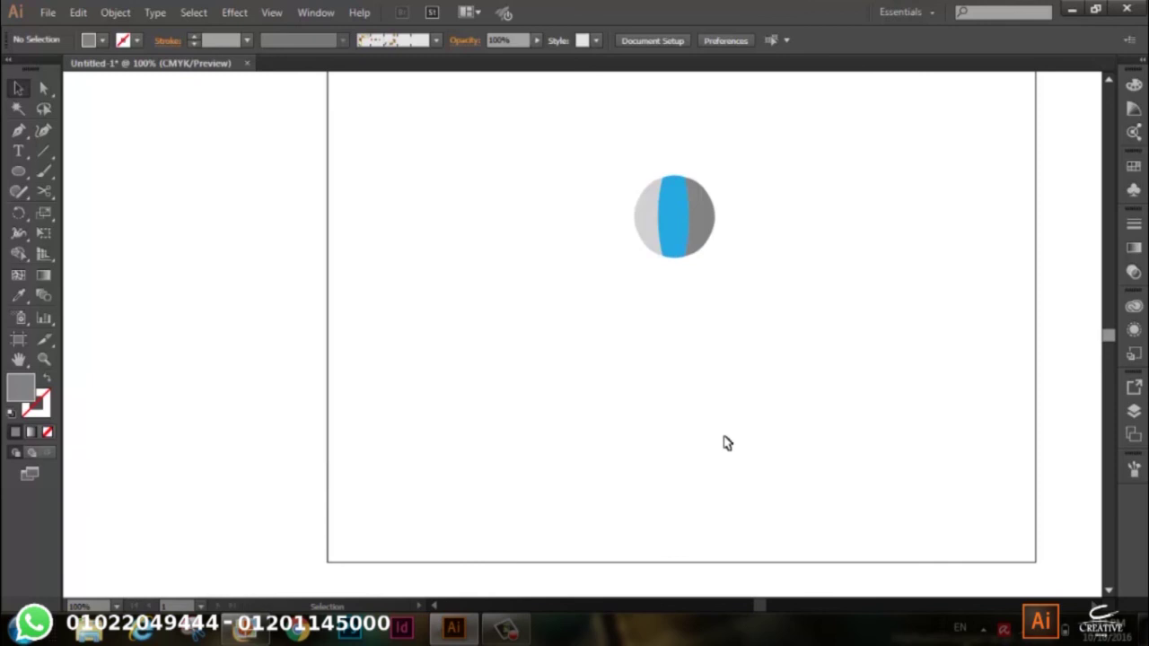
# Step: Expand the striped ball's envelope into ordinary shapes via Object > Envelope Distort > Expand
pyautogui.click(237, 15)
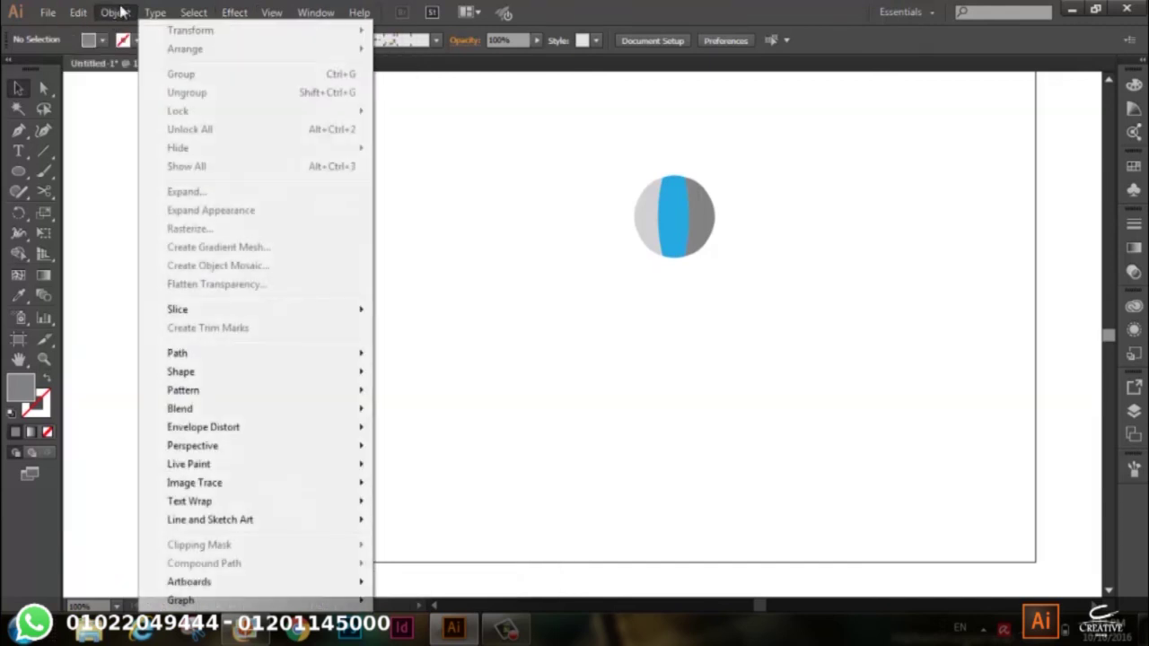
pyautogui.moveTo(204, 428)
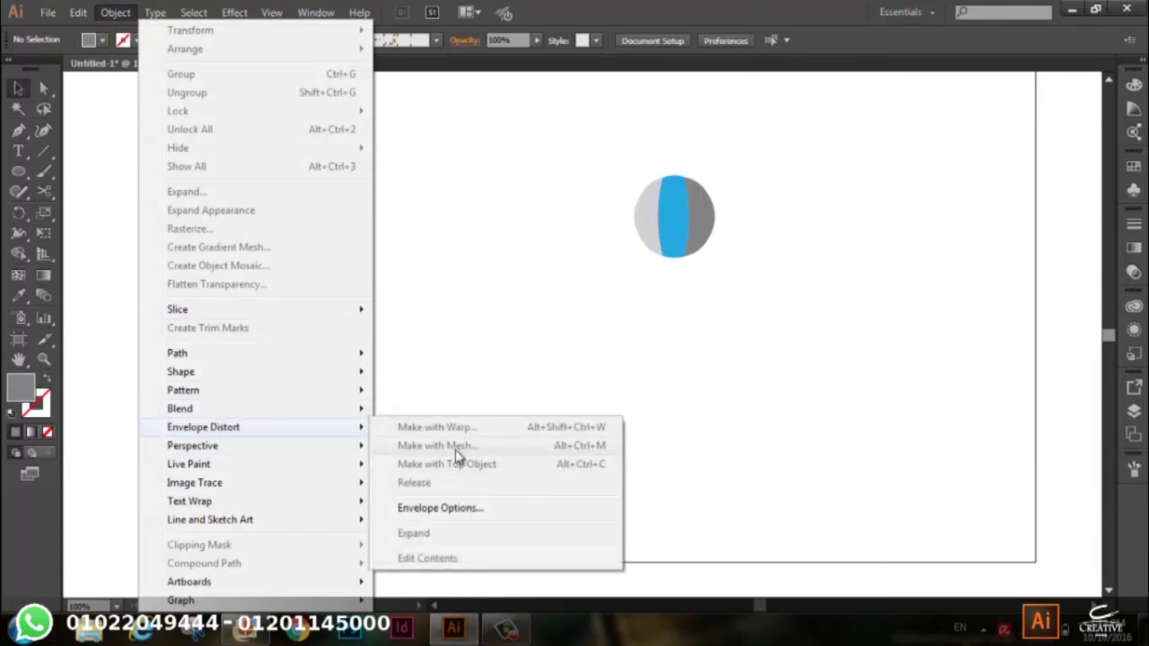
pyautogui.click(474, 347)
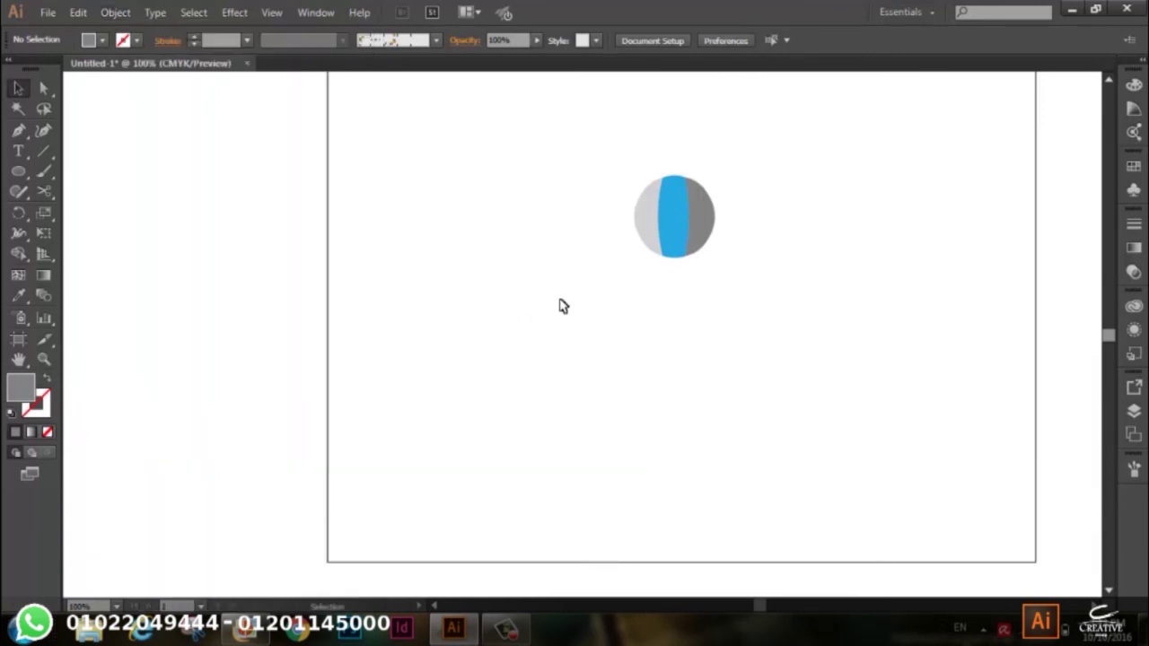
pyautogui.click(713, 231)
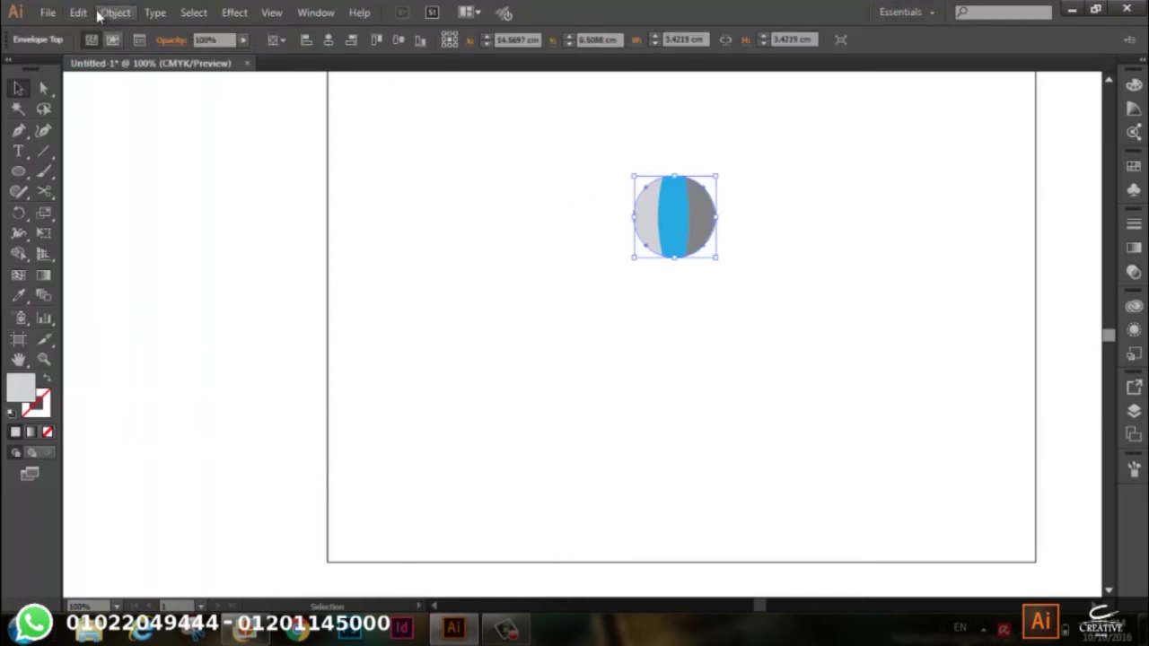
pyautogui.click(104, 14)
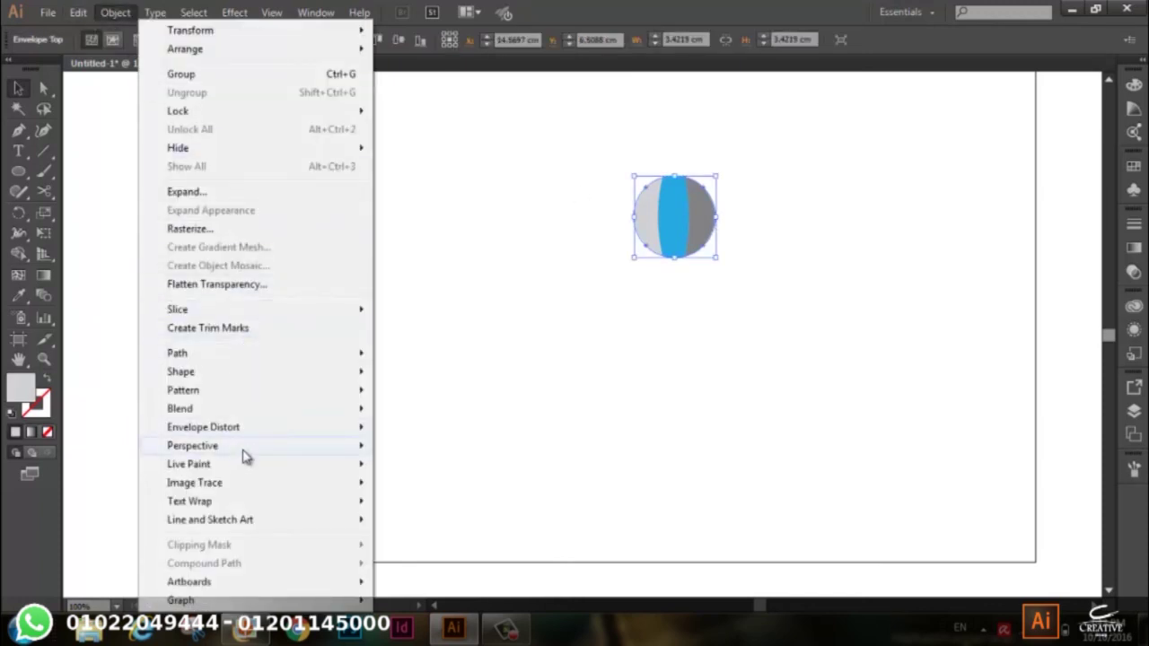
pyautogui.moveTo(203, 427)
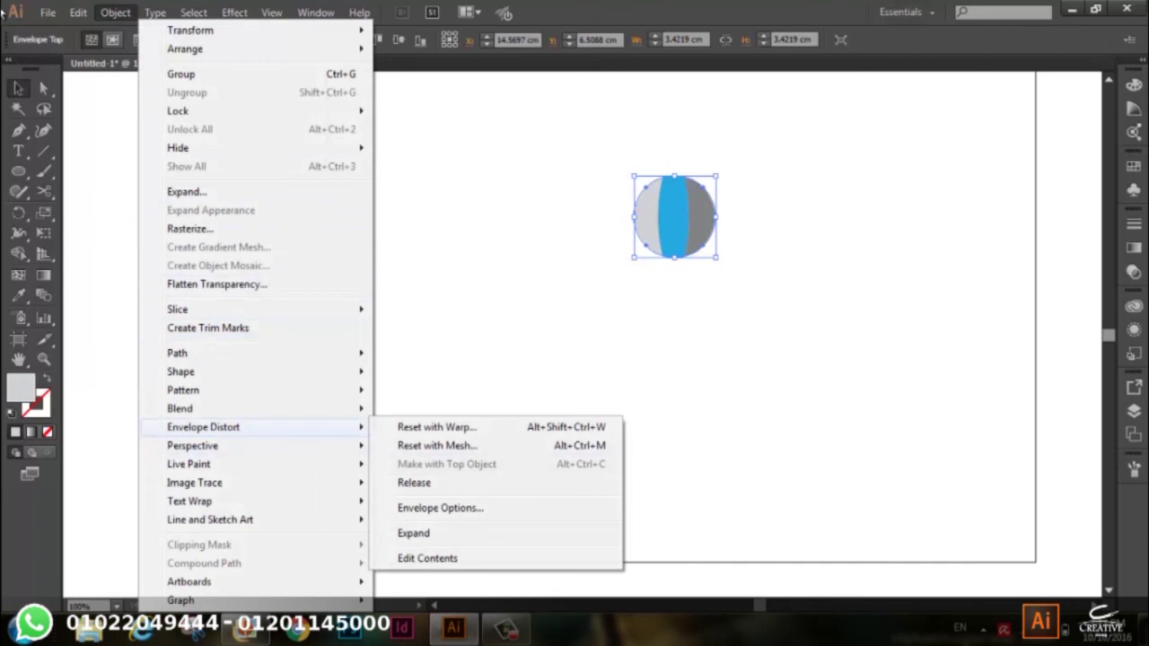
pyautogui.click(426, 534)
pyautogui.click(584, 265)
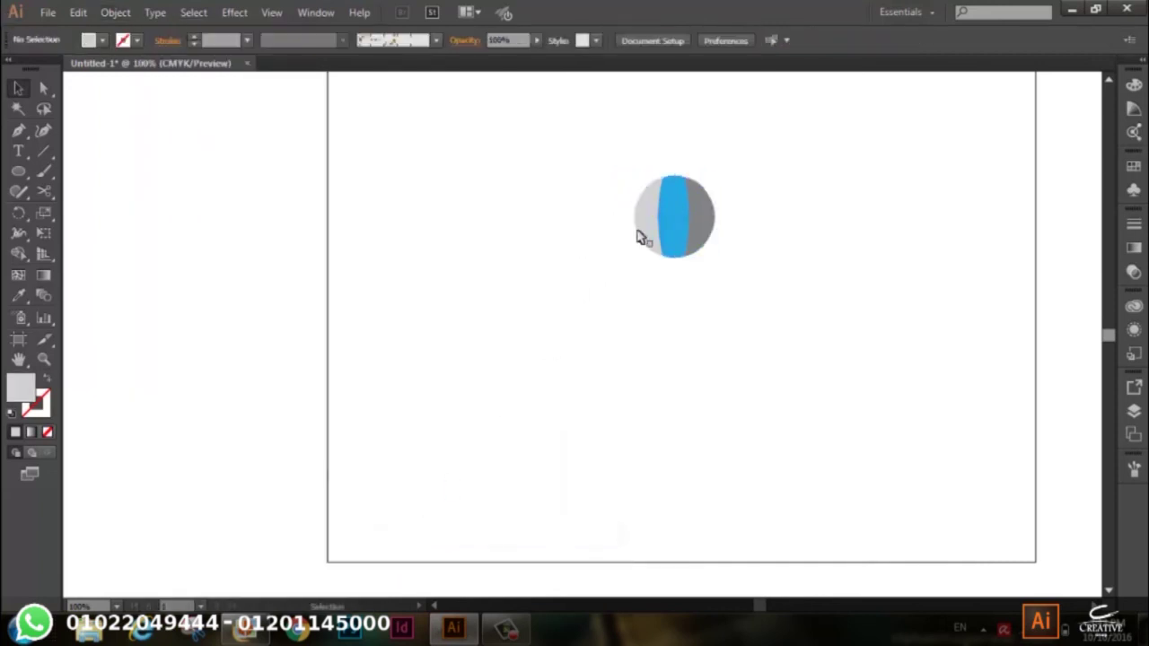
# Step: Inside the ball group, drag the blue stripe and dark-grey half down out of the ball
pyautogui.click(680, 223)
pyautogui.doubleClick(684, 205)
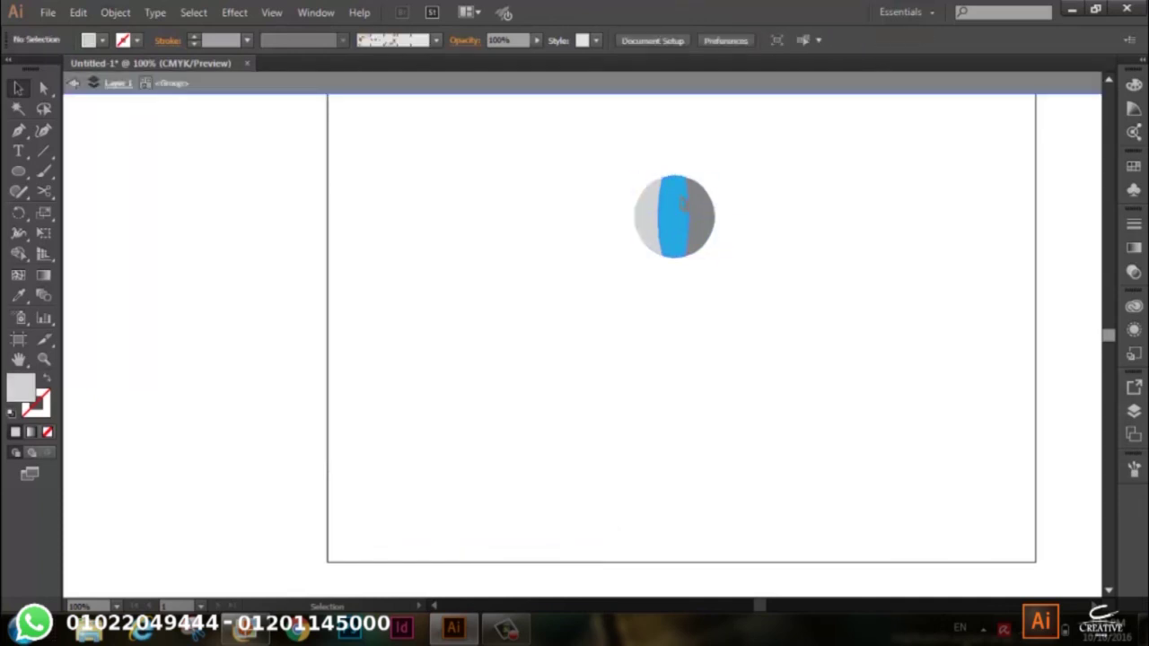
pyautogui.moveTo(681, 201); pyautogui.dragTo(680, 272)
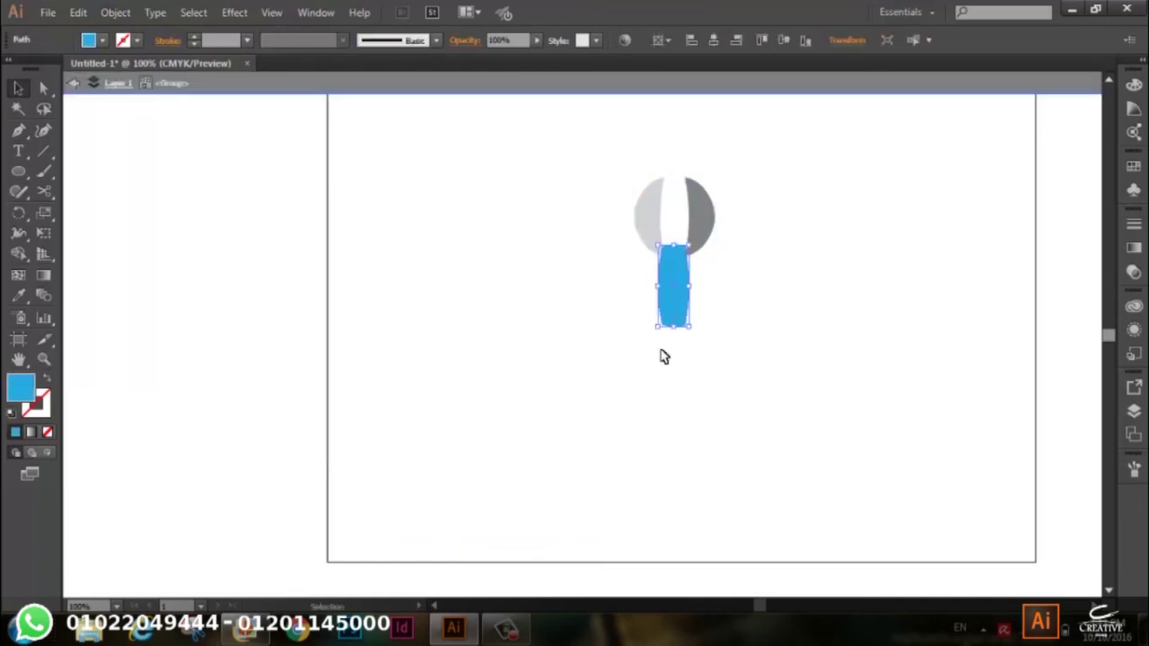
pyautogui.doubleClick(699, 213)
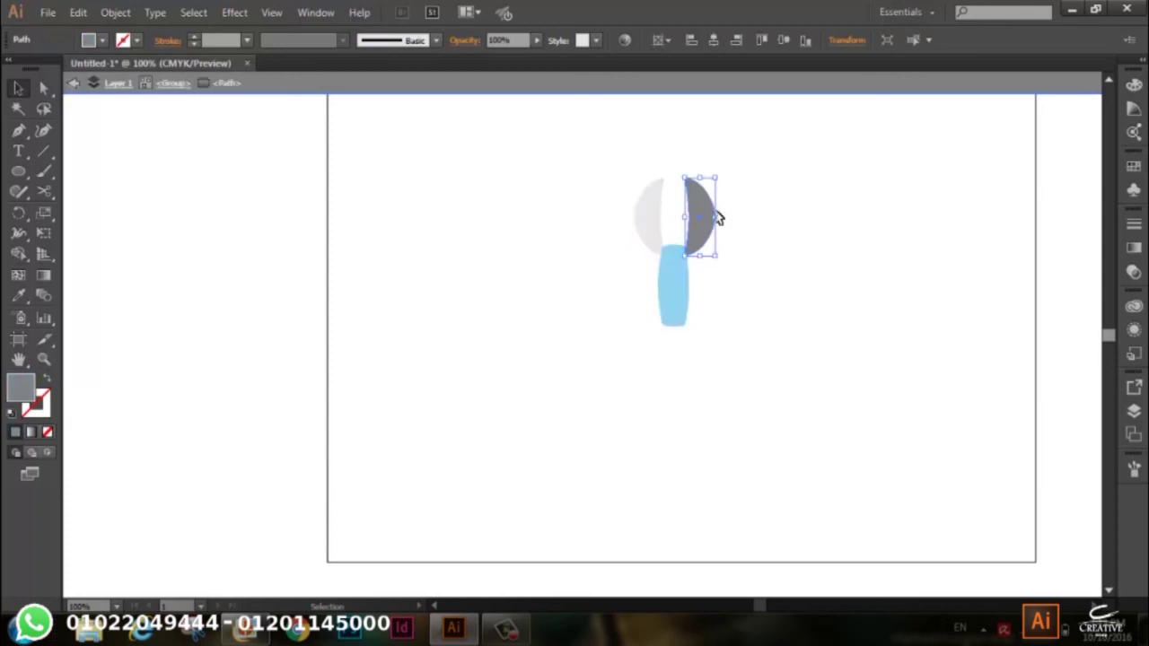
pyautogui.moveTo(700, 217); pyautogui.dragTo(725, 287)
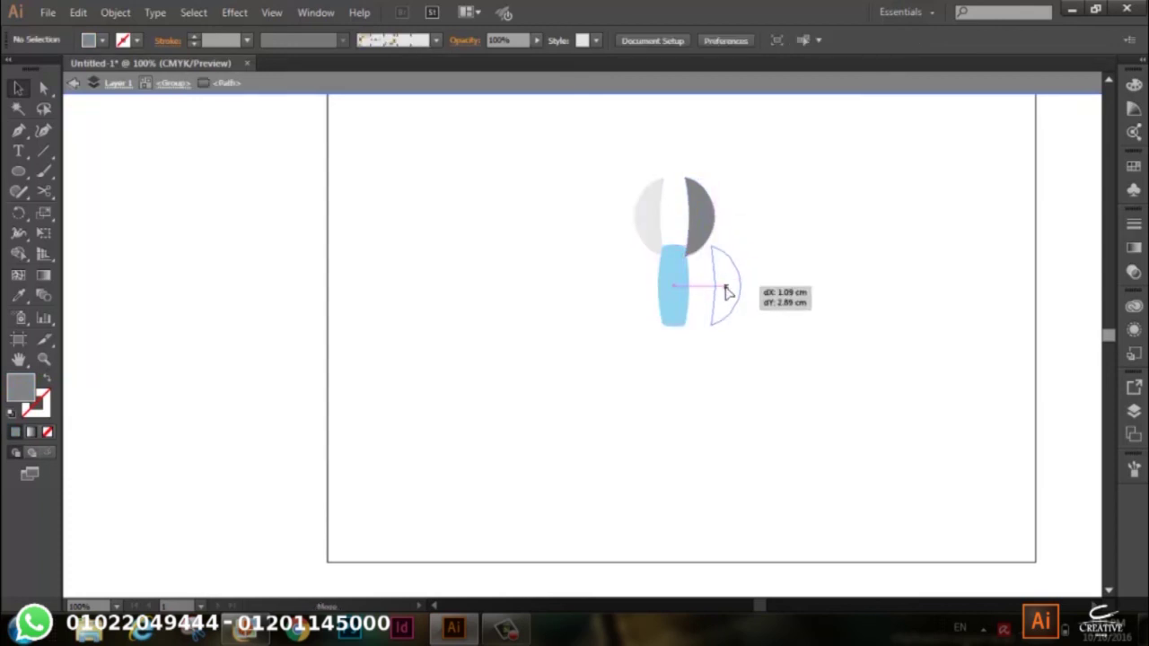
# Step: Move the light-grey half left of the blue stripe, exit the group, and select all three pieces
pyautogui.doubleClick(663, 216)
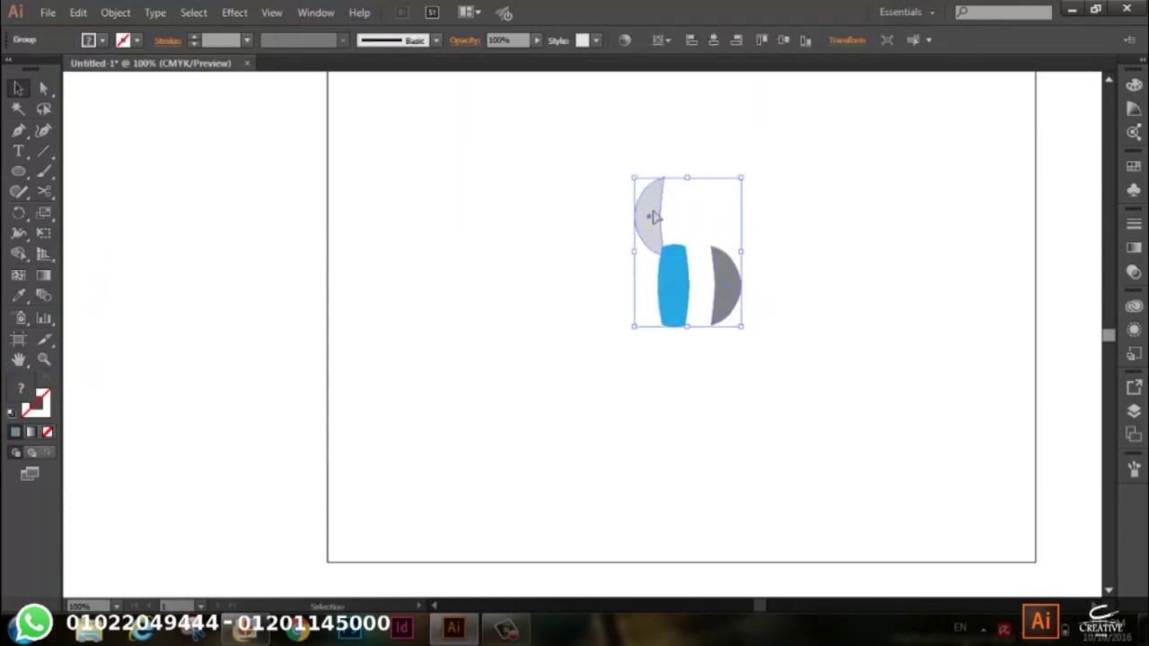
pyautogui.doubleClick(635, 212)
pyautogui.moveTo(654, 210); pyautogui.dragTo(629, 280)
pyautogui.click(663, 409)
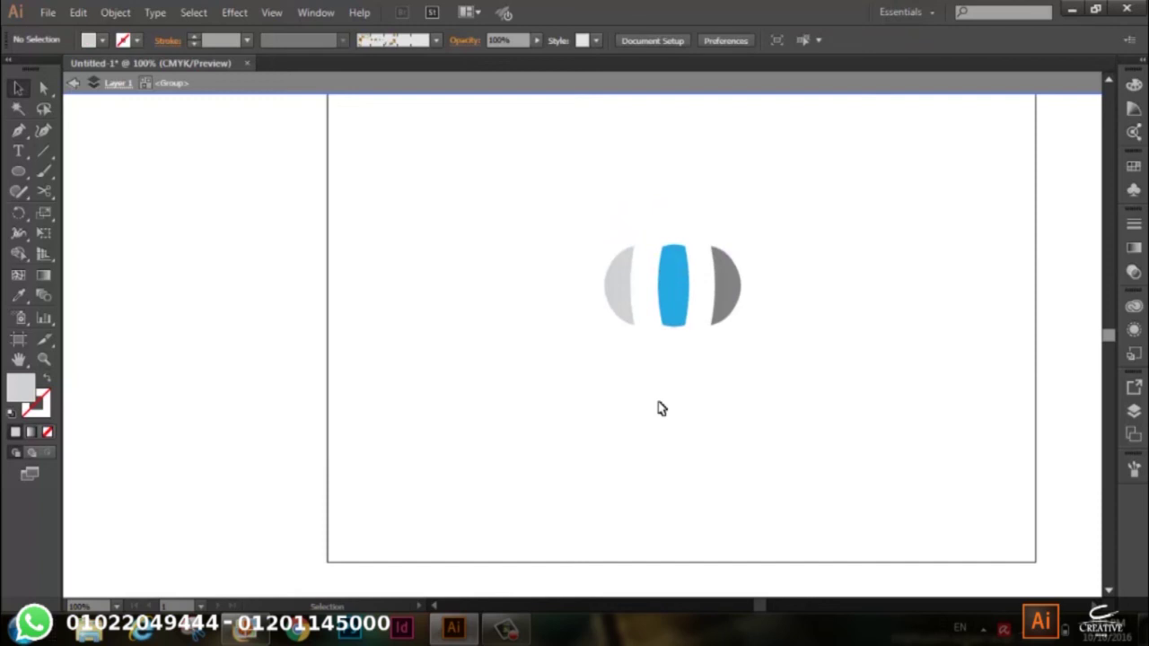
pyautogui.doubleClick(661, 407)
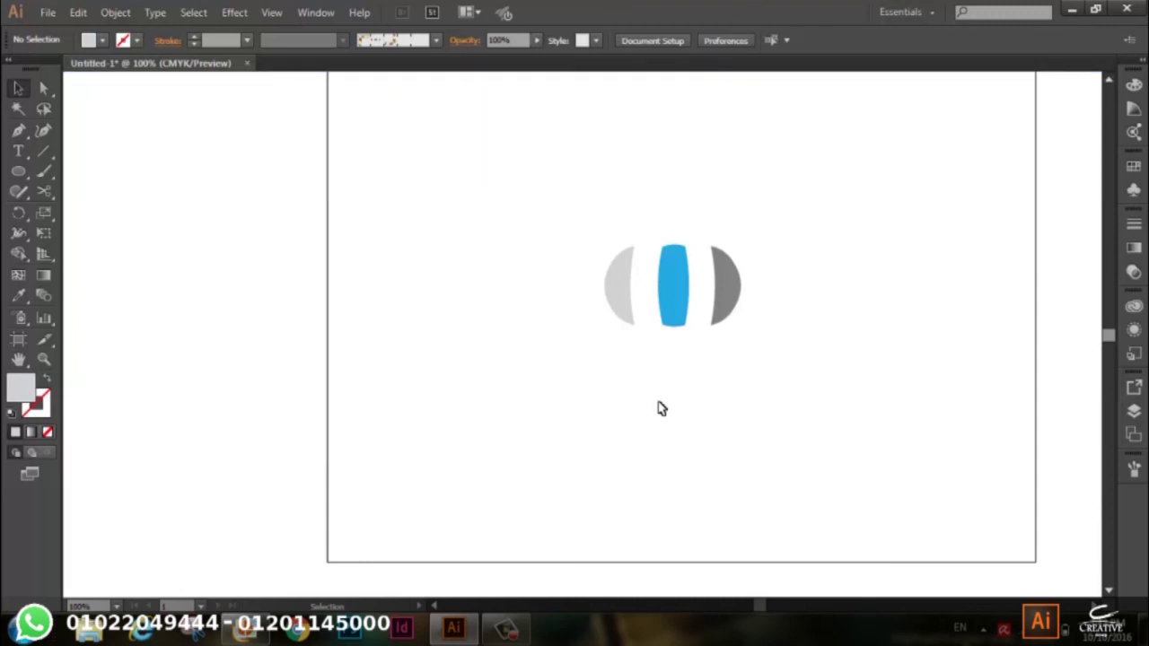
pyautogui.moveTo(793, 189)
pyautogui.mouseDown()
pyautogui.moveTo(579, 352)
pyautogui.moveTo(786, 345)
pyautogui.mouseUp()
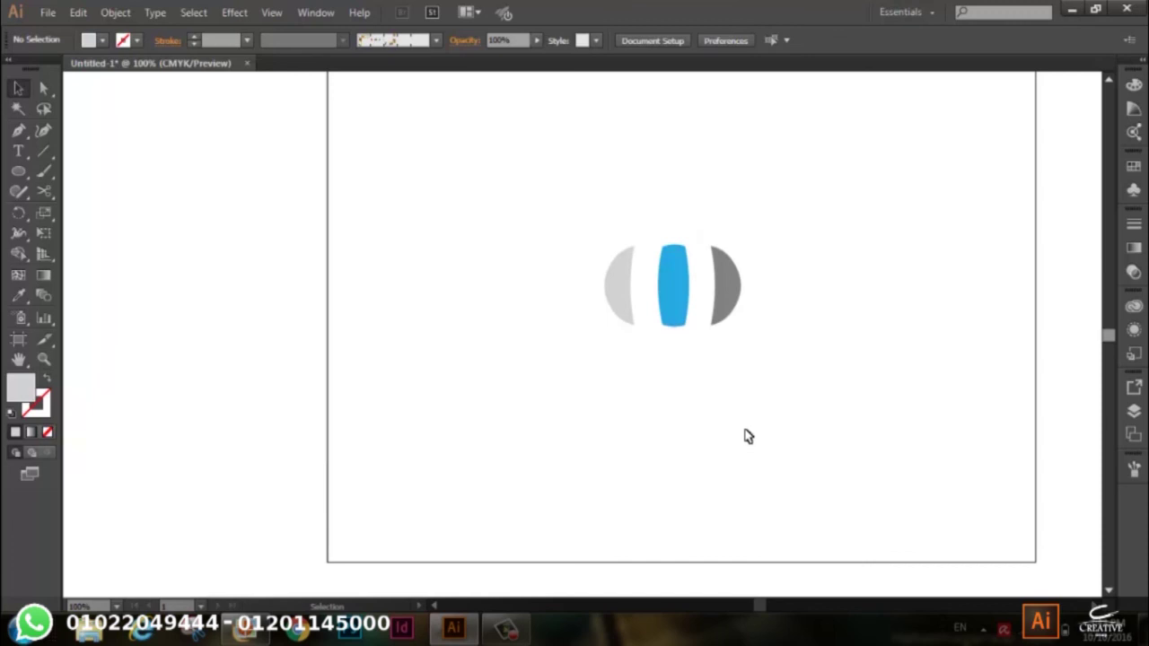